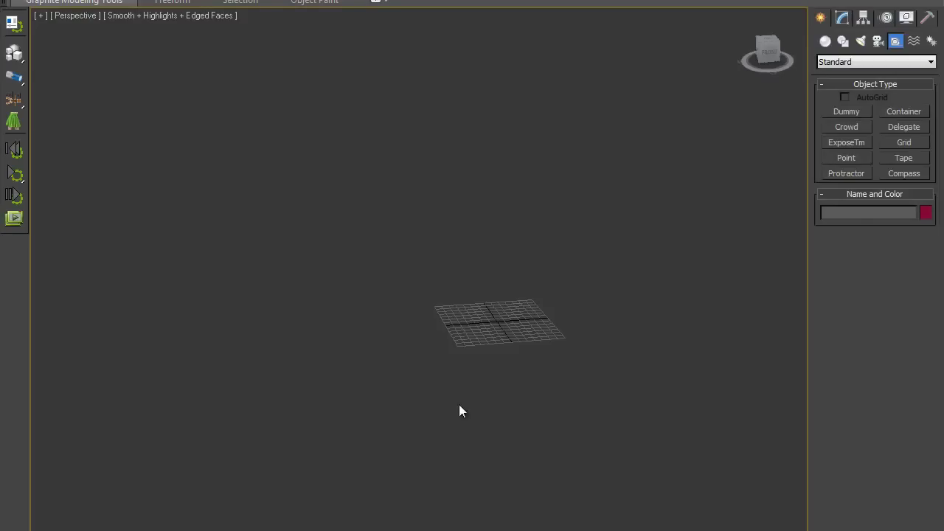
Step: Draw a box on the home grid with the Box primitive
scroll(411, 404, "up", 2)
scroll(414, 365, "up", 5)
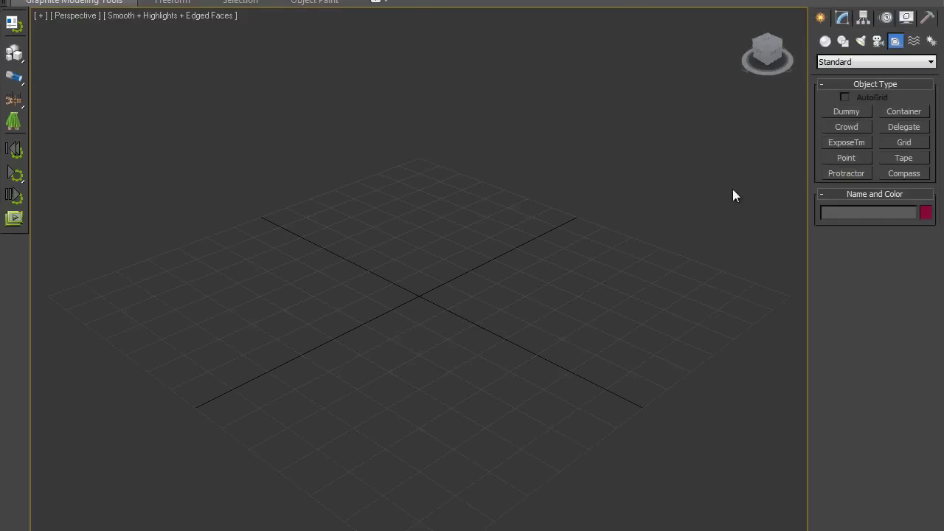
left_click(825, 42)
left_click(845, 112)
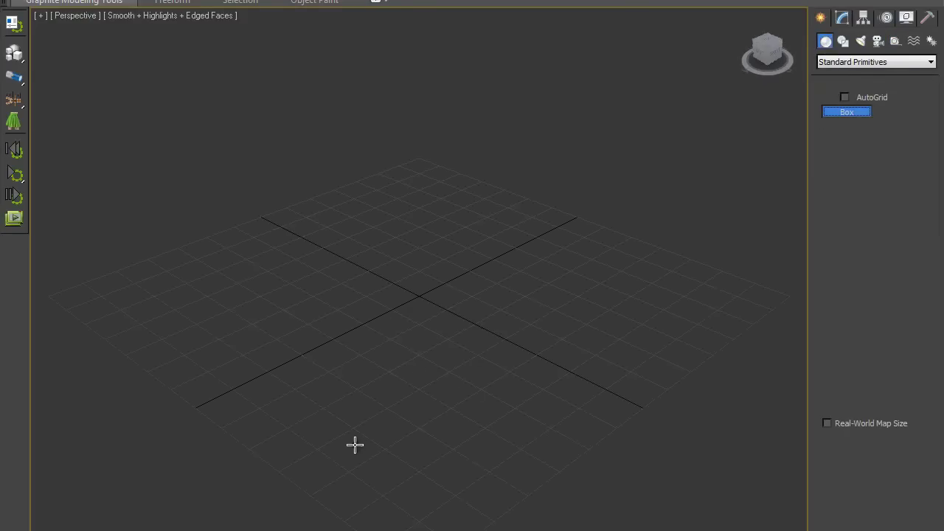
left_click_drag(358, 396, 359, 432)
left_click(359, 387)
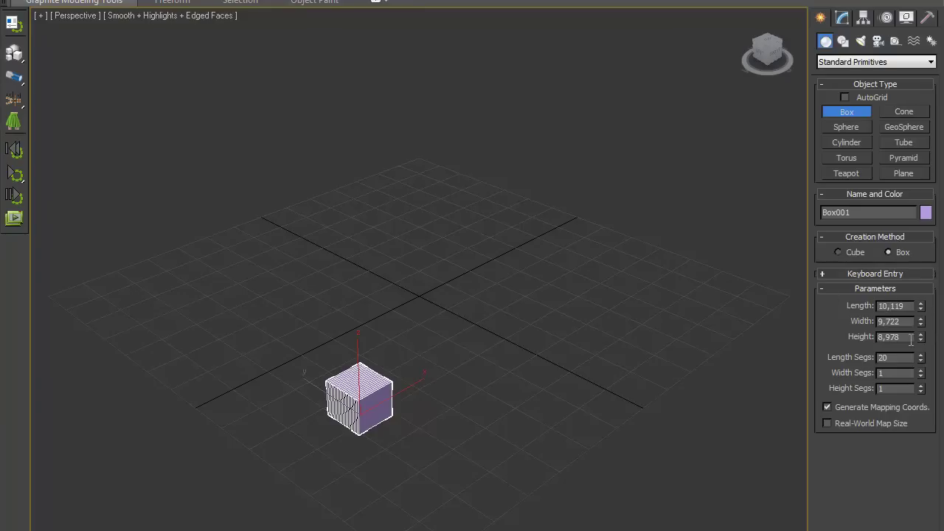
Step: Size the box to Length, Width and Height 10 and fill in its segment counts
type("10")
key("Tab")
type("10")
key("Tab")
type("10")
key("Tab")
type("1")
key("Tab")
type("2")
key("Return")
Step: Move Box001 toward the front edge of the grid and orbit the view
key("w")
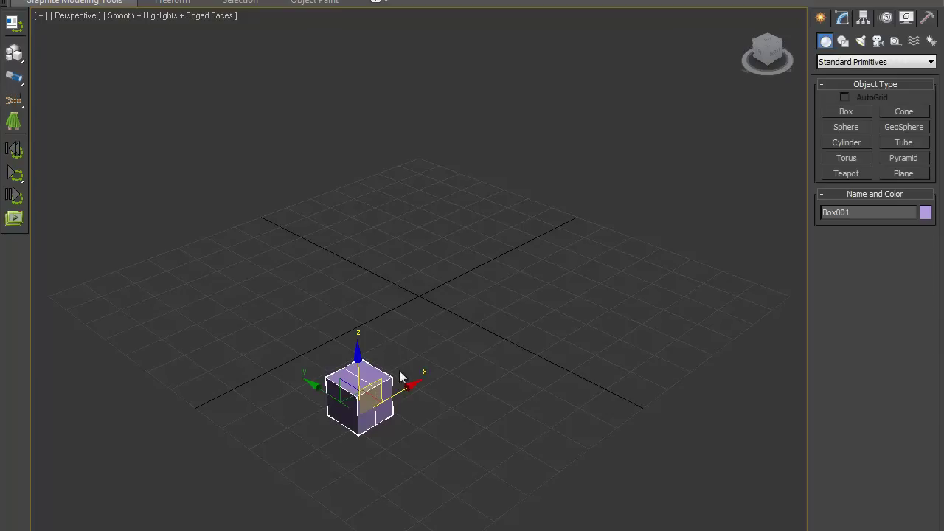
left_click_drag(365, 398, 426, 515)
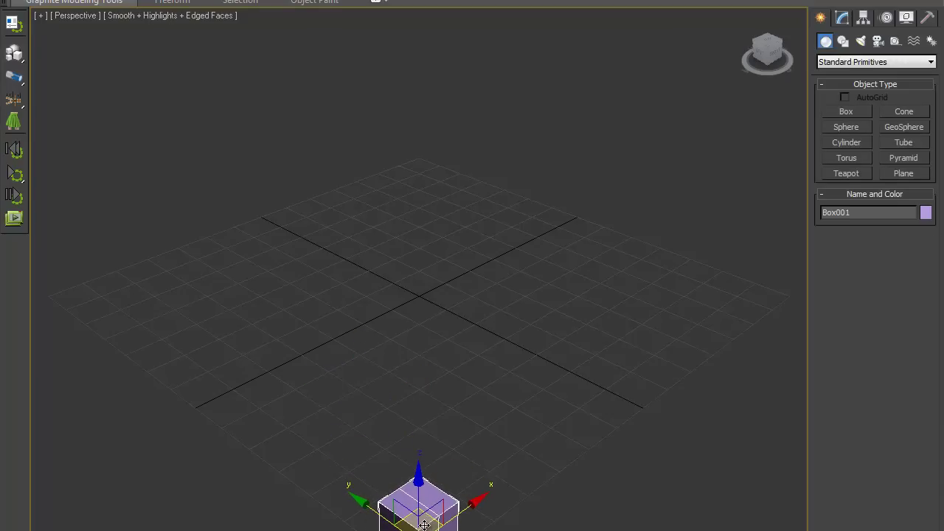
middle_click_drag(555, 420, 577, 433, "alt")
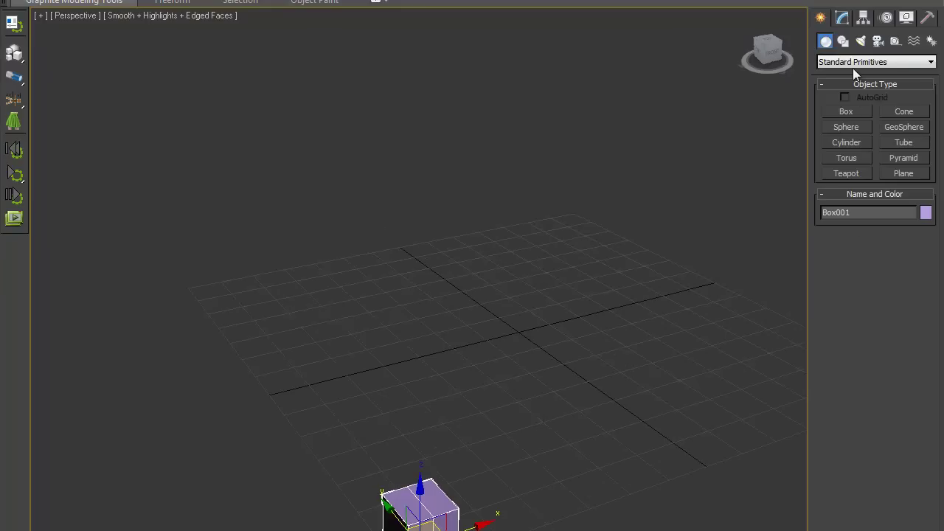
left_click(842, 18)
Step: Clone Box001 sideways into a row of 11 boxes
right_click(921, 292)
left_click(908, 270)
middle_click_drag(538, 468, 438, 427)
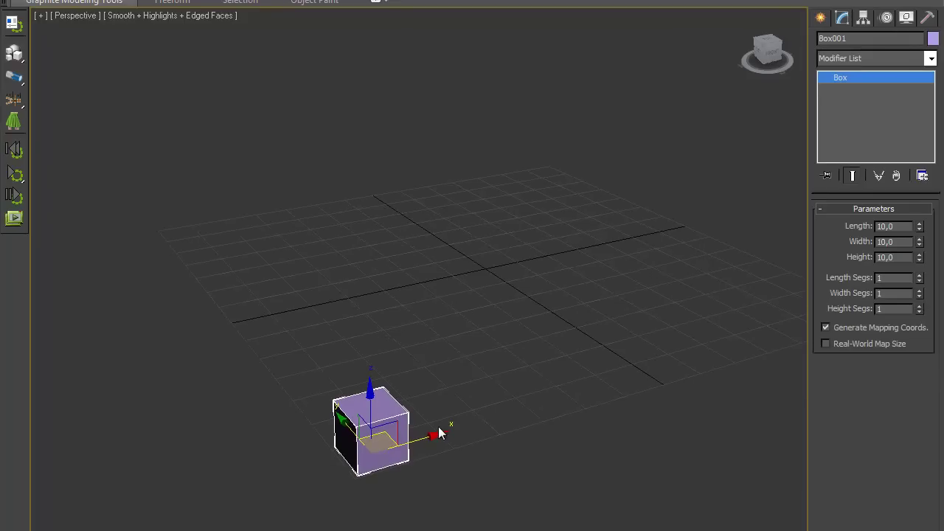
left_click_drag(416, 435, 467, 423, "shift")
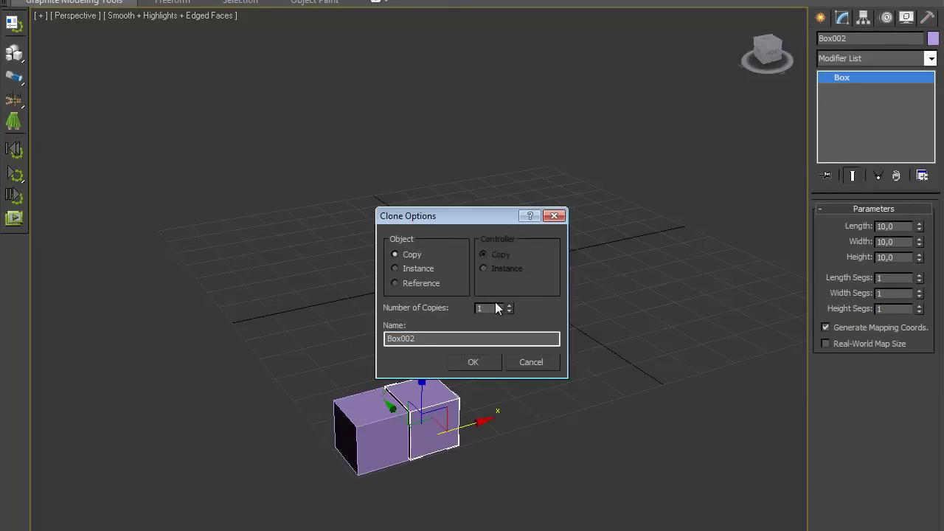
left_click(473, 361)
mouse_move(458, 364)
middle_mouse_down("alt")
mouse_move(523, 371)
mouse_move(495, 253)
middle_mouse_up("alt")
Step: Copy the row 10 times into an 11 × 11 box grid, then deselect
left_click_drag(538, 102, 801, 527)
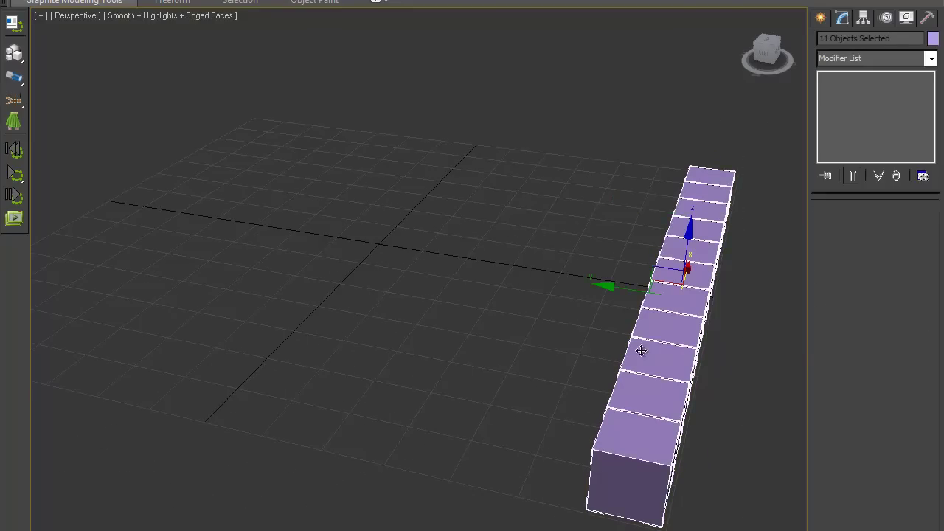
left_click_drag(630, 287, 575, 285, "shift")
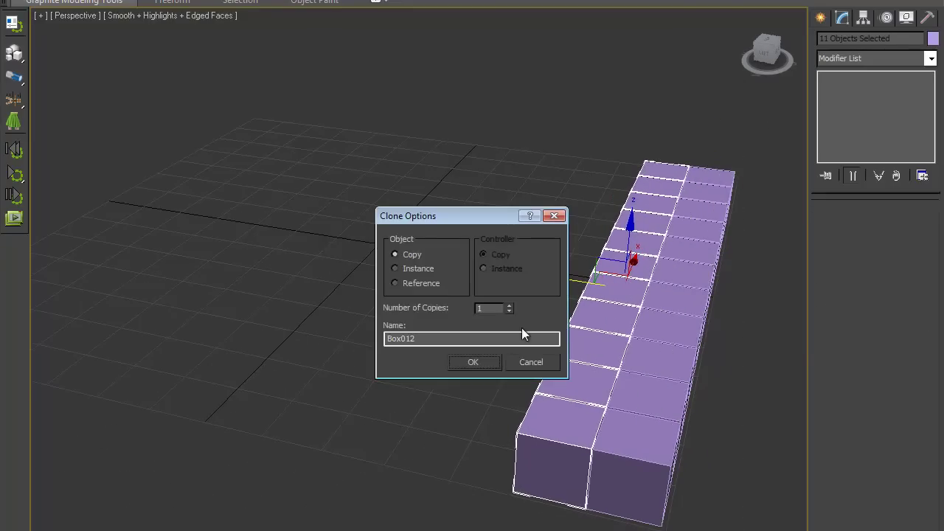
type("10")
left_click(486, 362)
mouse_move(418, 378)
middle_mouse_down("alt")
mouse_move(472, 381)
mouse_move(565, 320)
middle_mouse_up("alt")
key("ctrl+d")
Step: Place a Point helper, Point001, in the scene
left_click(820, 18)
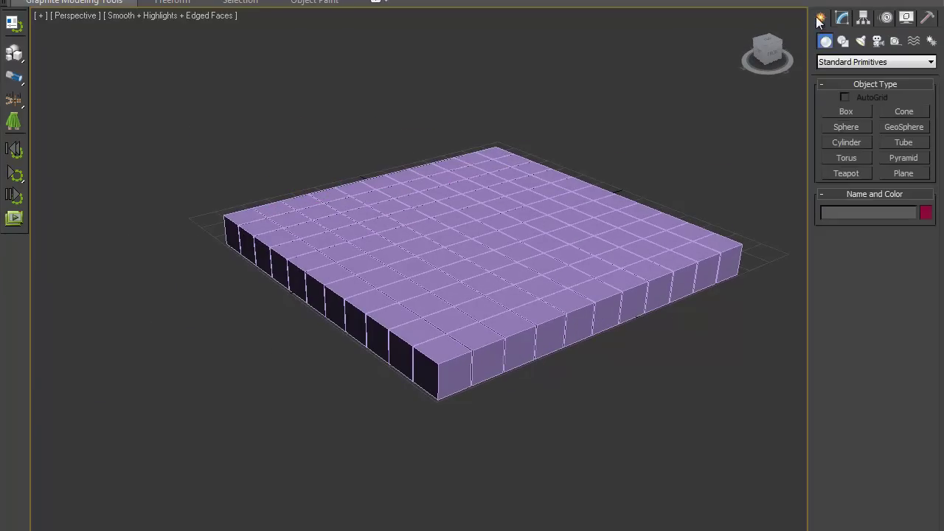
left_click(896, 42)
left_click(847, 158)
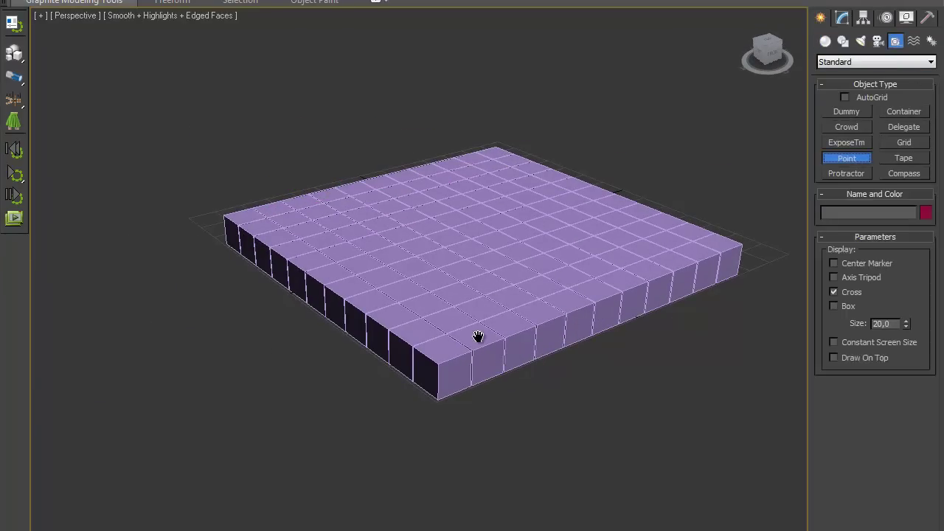
scroll(491, 326, "down", 3)
left_click(111, 441)
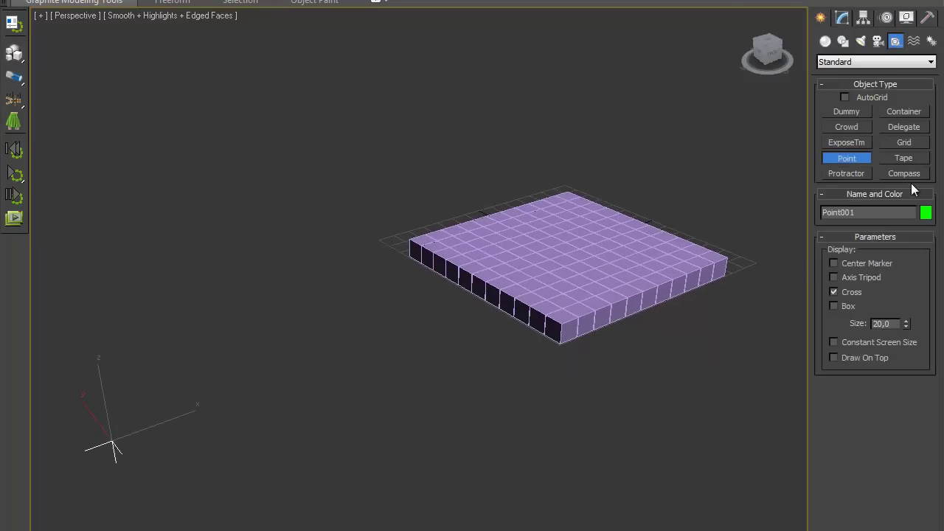
Step: Move Point001 left of the box grid and run the EffectsX script with Ctrl+E
left_click(841, 18)
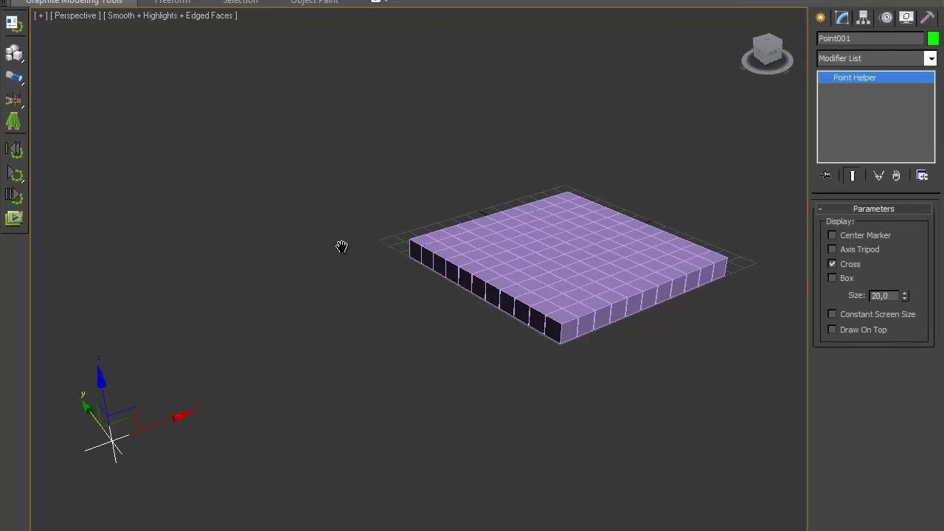
middle_click_drag(341, 246, 401, 305, "alt")
key("w")
mouse_move(328, 325)
left_mouse_down()
mouse_move(554, 247)
mouse_move(236, 249)
left_mouse_up()
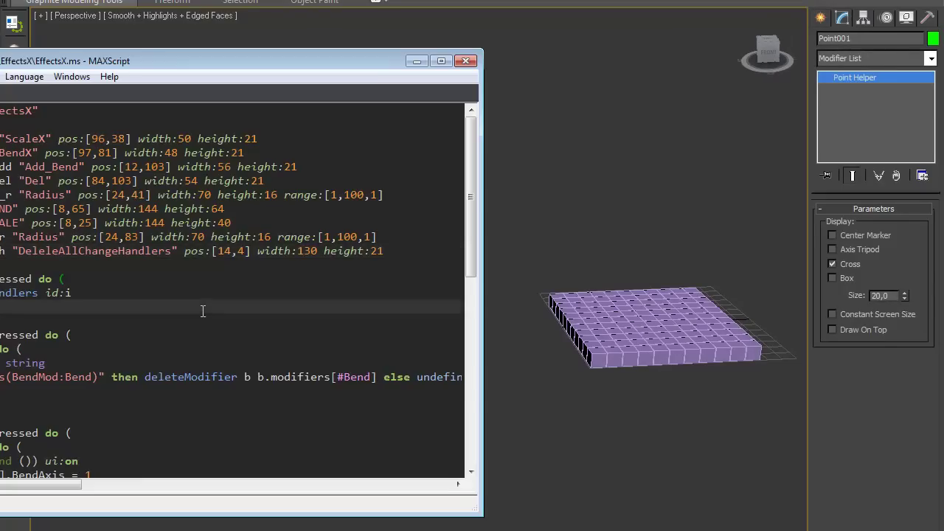
key("ctrl+e")
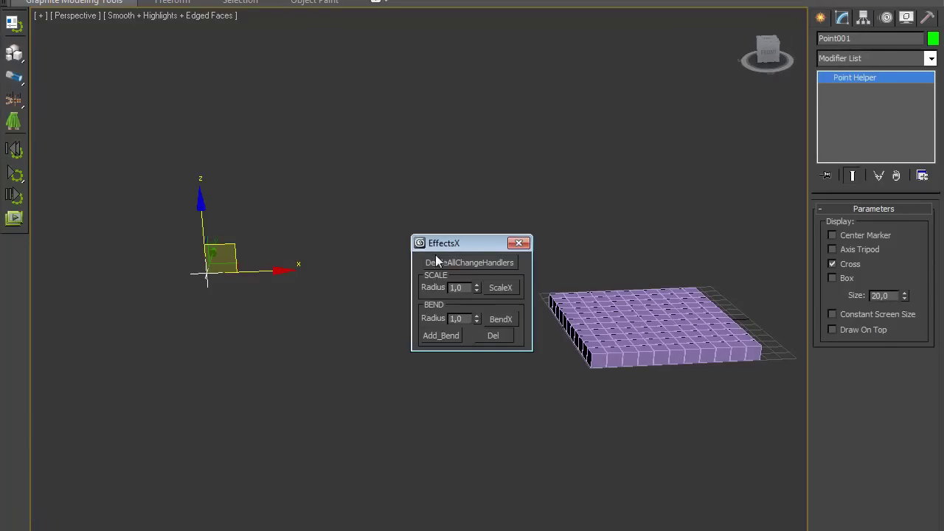
left_click_drag(455, 244, 196, 332)
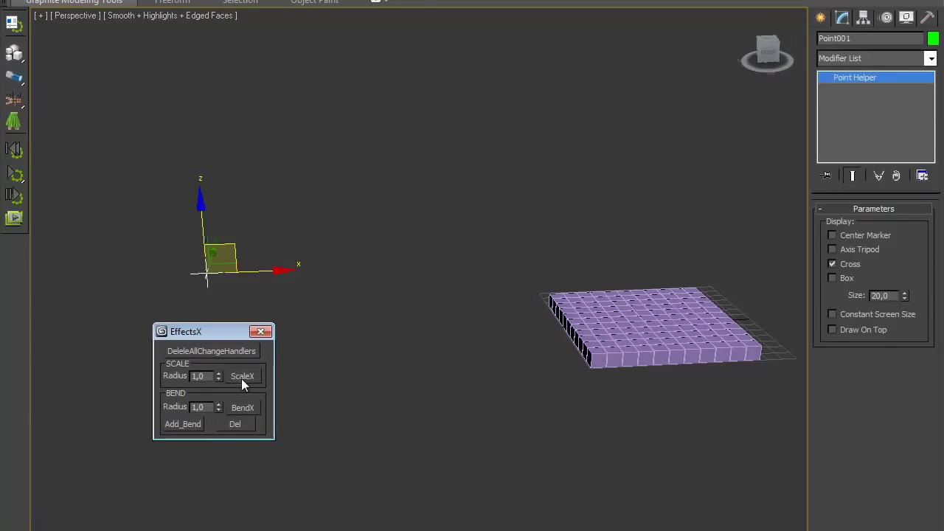
Step: Apply EffectsX's Scale effect driven by Point001 and adjust the Scale Radius
left_click(239, 376)
mouse_move(229, 248)
left_mouse_down()
mouse_move(530, 284)
mouse_move(197, 299)
left_mouse_up()
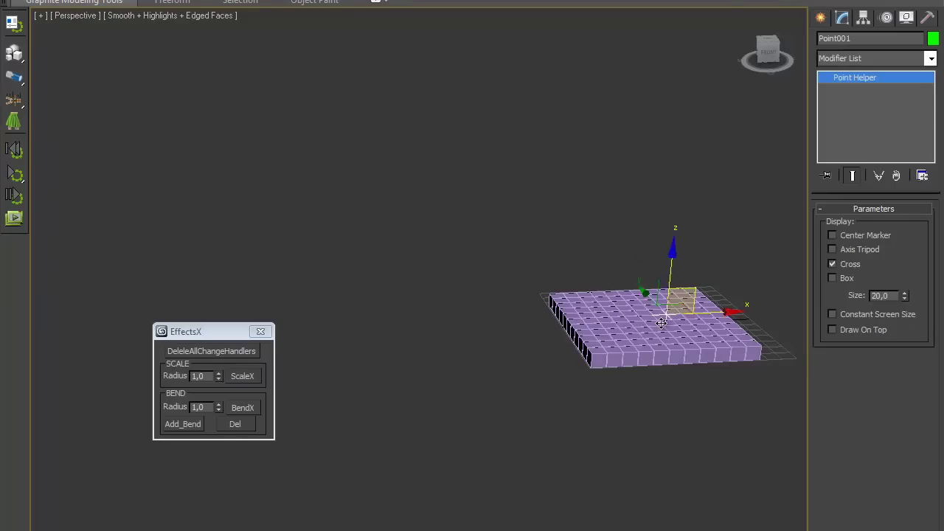
left_click(206, 376)
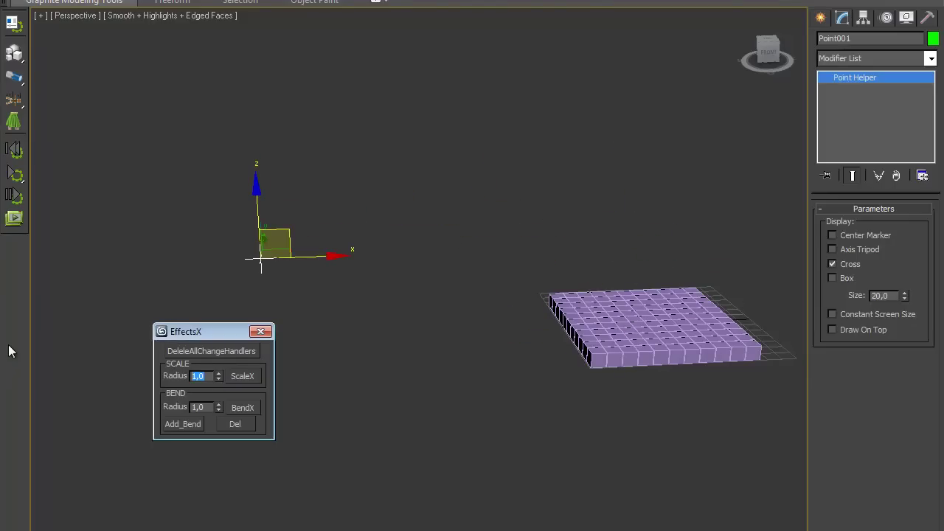
type("20")
middle_click_drag(510, 273, 420, 295)
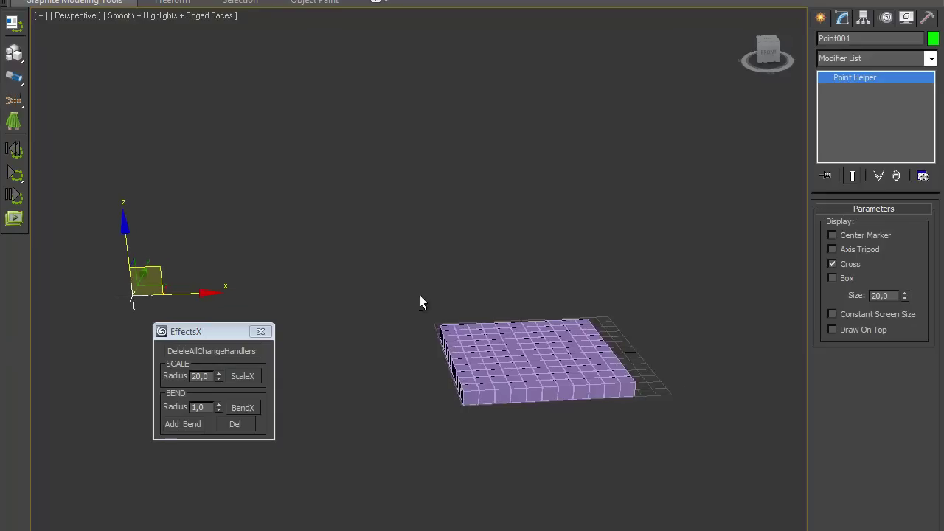
mouse_move(145, 265)
left_mouse_down()
mouse_move(404, 281)
mouse_move(489, 308)
mouse_move(611, 300)
left_mouse_up()
Step: Sweep Point001 through and above the box grid to shrink the boxes
scroll(502, 297, "up", 3)
mouse_move(502, 297)
middle_mouse_down()
mouse_move(413, 264)
mouse_move(425, 140)
middle_mouse_up()
scroll(413, 264, "down", 3)
scroll(424, 140, "up", 4)
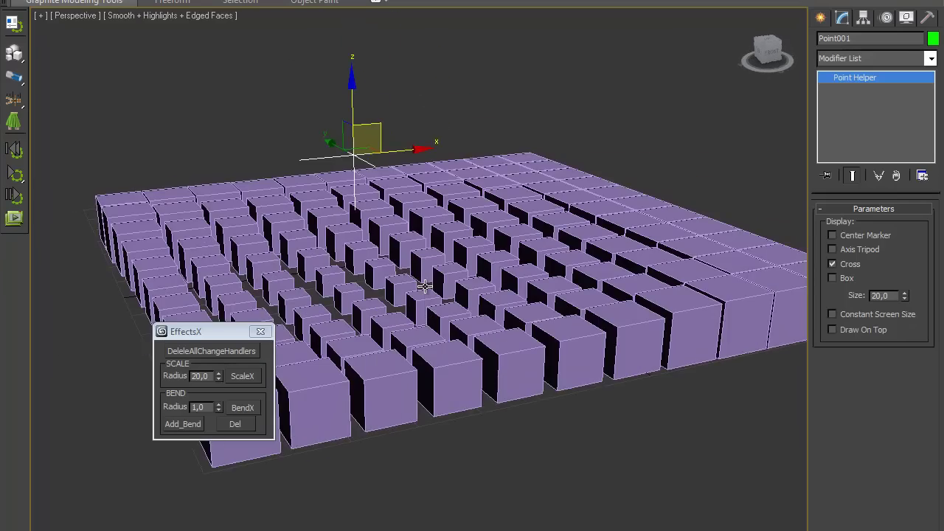
mouse_move(402, 153)
left_mouse_down()
mouse_move(426, 237)
mouse_move(359, 300)
mouse_move(293, 37)
mouse_move(707, 118)
mouse_move(782, 324)
mouse_move(583, 497)
mouse_move(273, 443)
mouse_move(586, 150)
mouse_move(434, 107)
left_mouse_up()
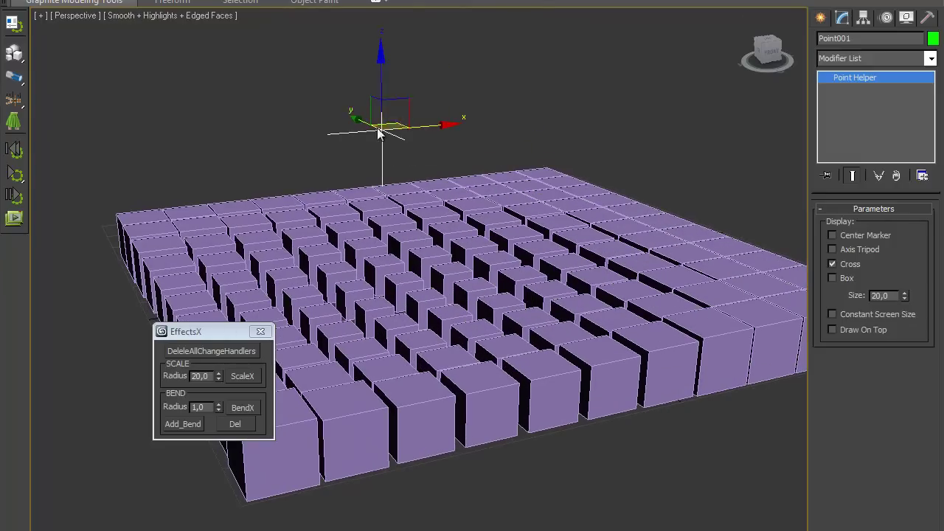
left_click_drag(219, 376, 219, 427)
mouse_move(399, 98)
left_mouse_down()
mouse_move(404, 118)
mouse_move(568, 105)
mouse_move(520, 202)
mouse_move(292, 264)
mouse_move(394, 310)
mouse_move(510, 302)
mouse_move(712, 231)
mouse_move(338, 332)
left_mouse_up()
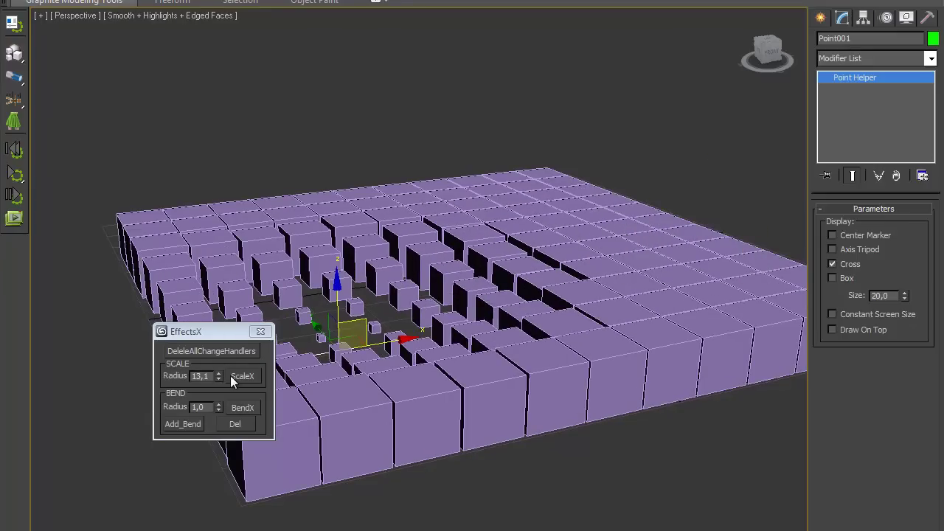
Step: Reduce the Scale Radius and move Point001 around the grid to test it
left_click_drag(218, 376, 216, 396)
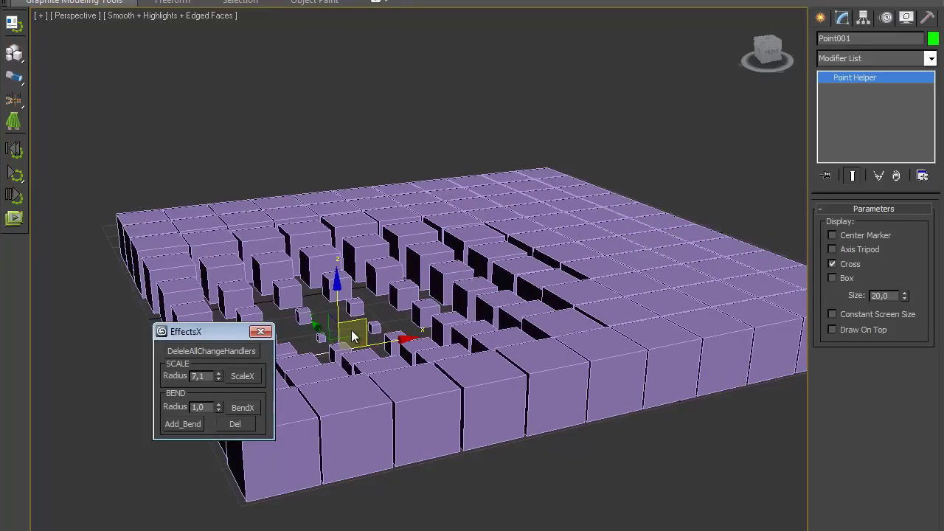
mouse_move(359, 316)
left_mouse_down()
mouse_move(425, 298)
mouse_move(326, 158)
mouse_move(123, 240)
mouse_move(345, 291)
mouse_move(491, 291)
left_mouse_up()
left_click_drag(218, 376, 243, 297)
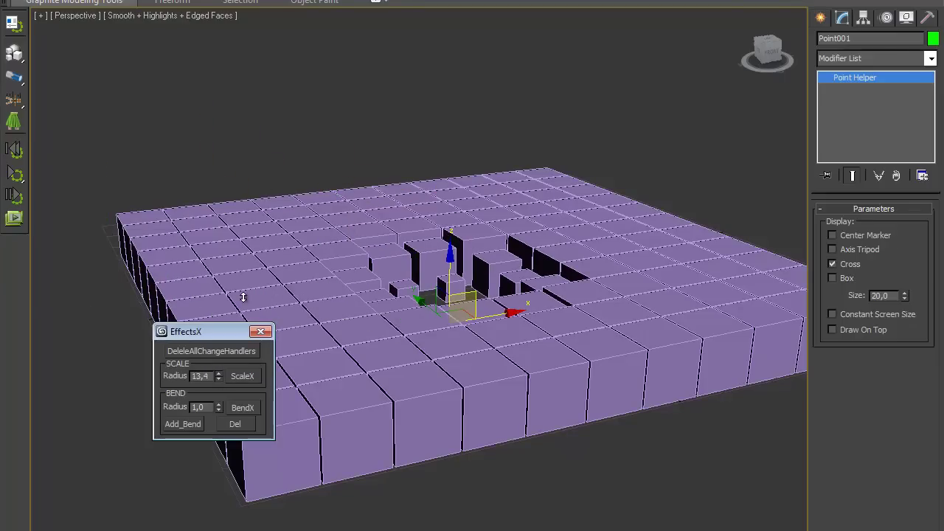
scroll(451, 146, "down", 3)
middle_click_drag(450, 145, 479, 181)
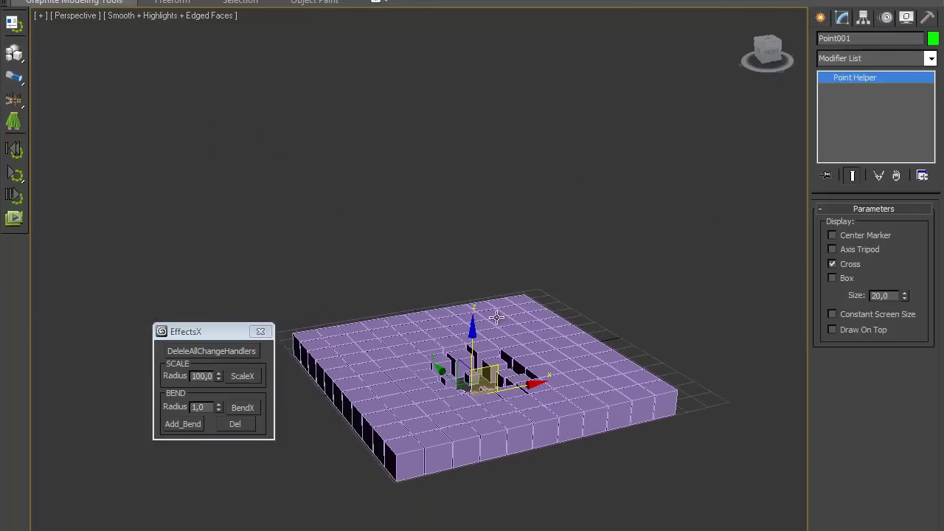
mouse_move(500, 378)
left_mouse_down()
mouse_move(552, 362)
mouse_move(748, 154)
mouse_move(278, 37)
mouse_move(457, 310)
mouse_move(438, 280)
left_mouse_up()
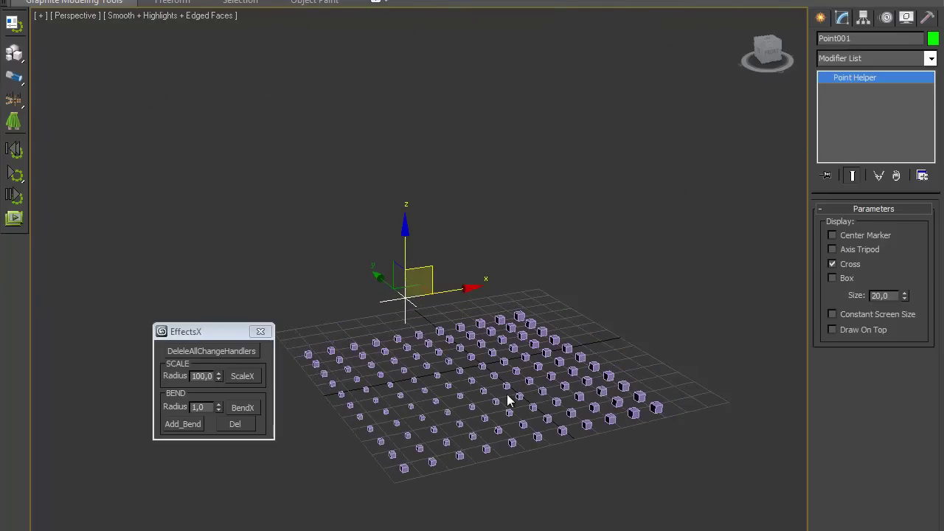
middle_click_drag(507, 400, 494, 376, "alt")
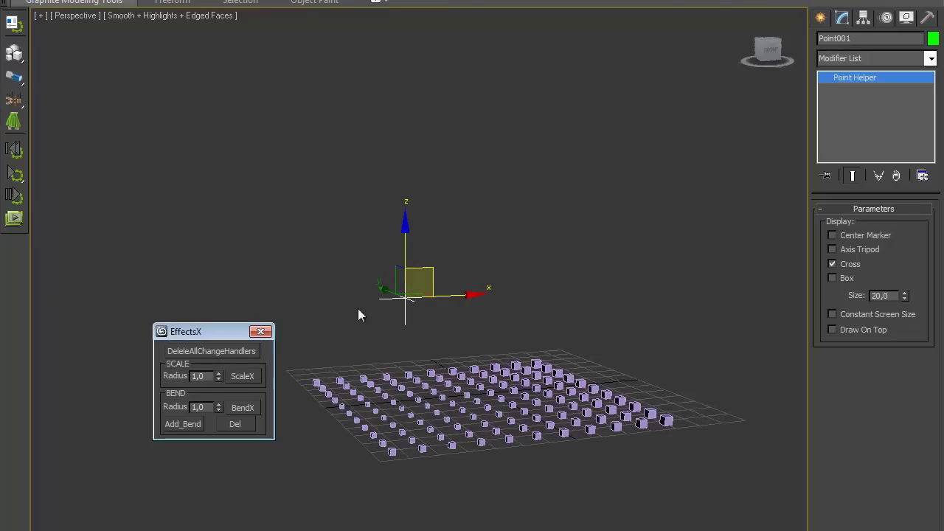
Step: Clone the selected box grid ten times along Z to stack a solid cube
left_click(434, 263)
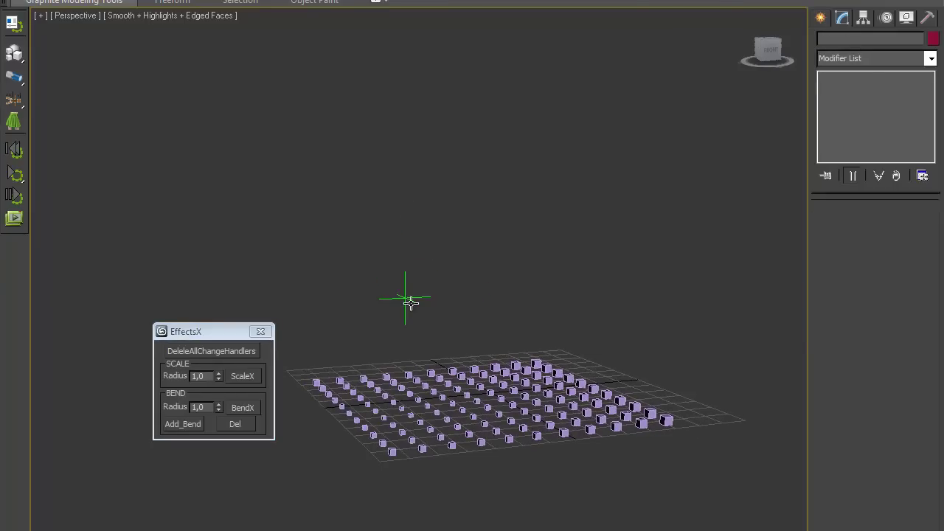
left_click_drag(409, 304, 415, 290)
left_click_drag(723, 526, 315, 329)
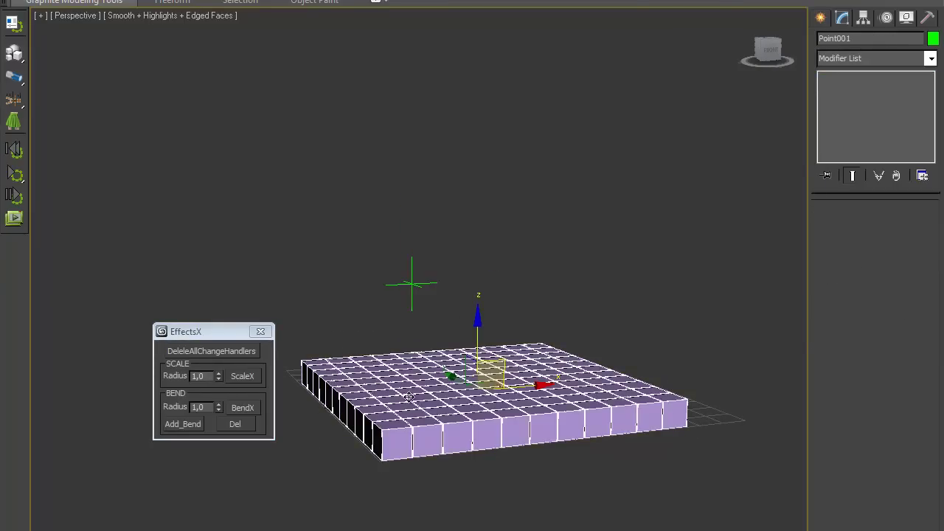
scroll(516, 276, "up", 4)
mouse_move(546, 280)
left_mouse_down()
mouse_move(544, 352)
mouse_move(549, 340)
left_mouse_up()
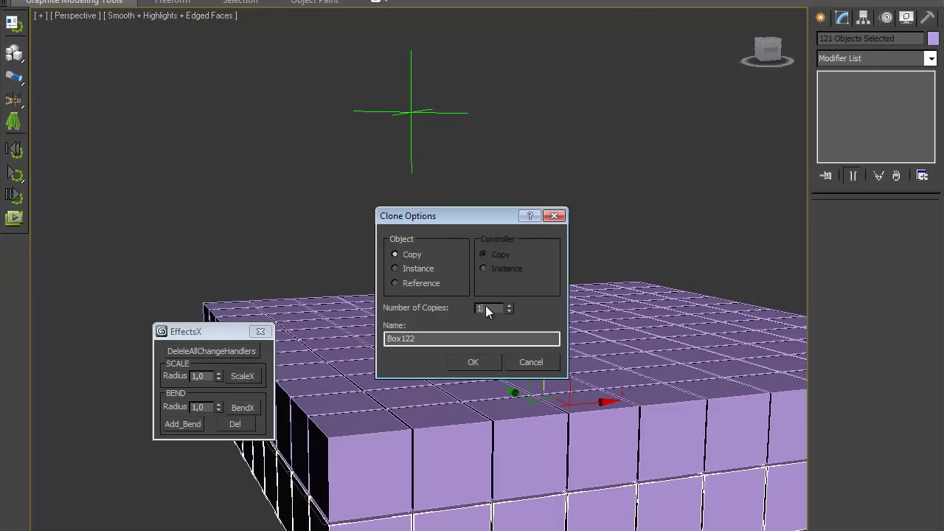
left_click(480, 361)
scroll(483, 383, "down", 5)
middle_click_drag(485, 362, 489, 332, "alt")
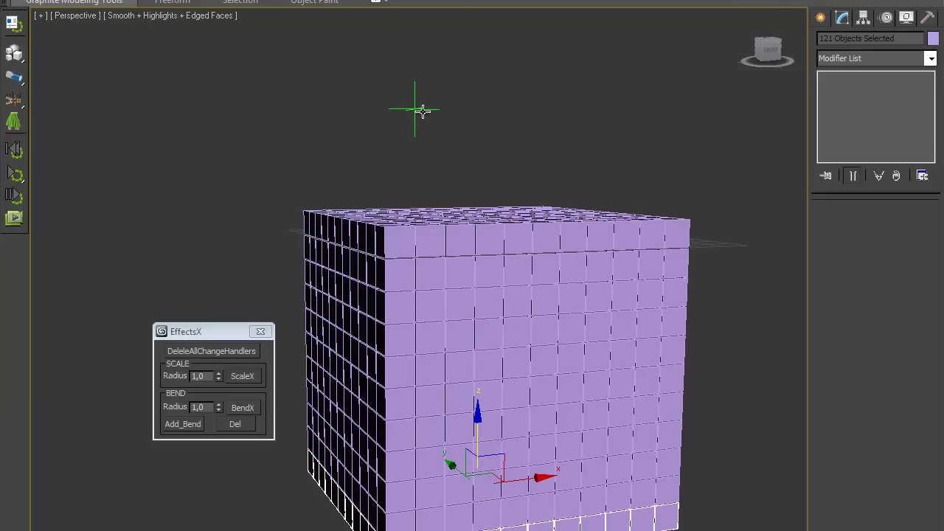
Step: Place a Point helper on the cube's top and set the Scale Radius to 50,0
middle_click_drag(423, 111, 440, 112, "alt")
left_click(427, 109)
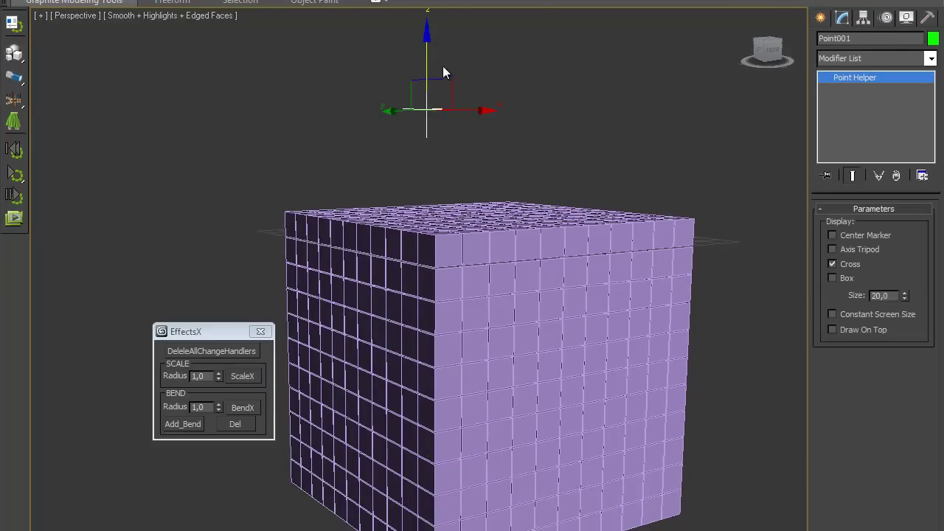
left_click_drag(426, 65, 410, 221)
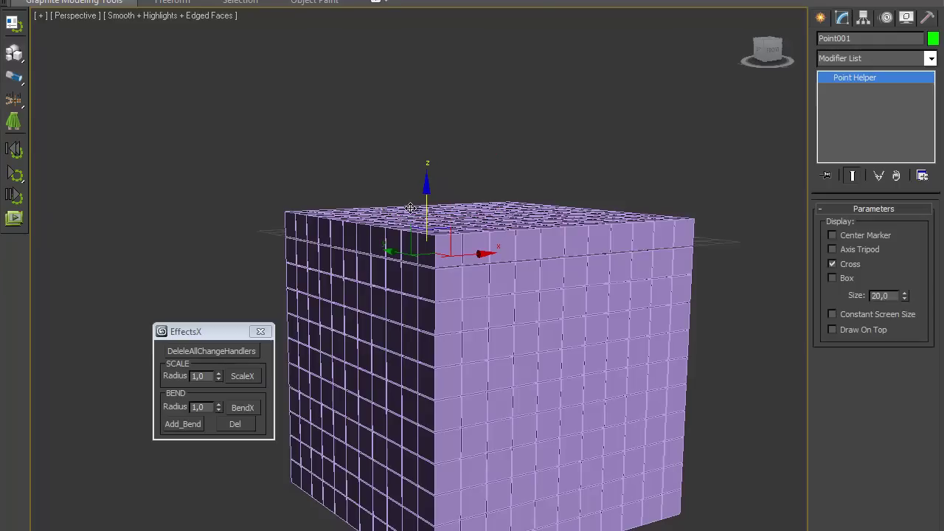
left_click(198, 376)
type("50")
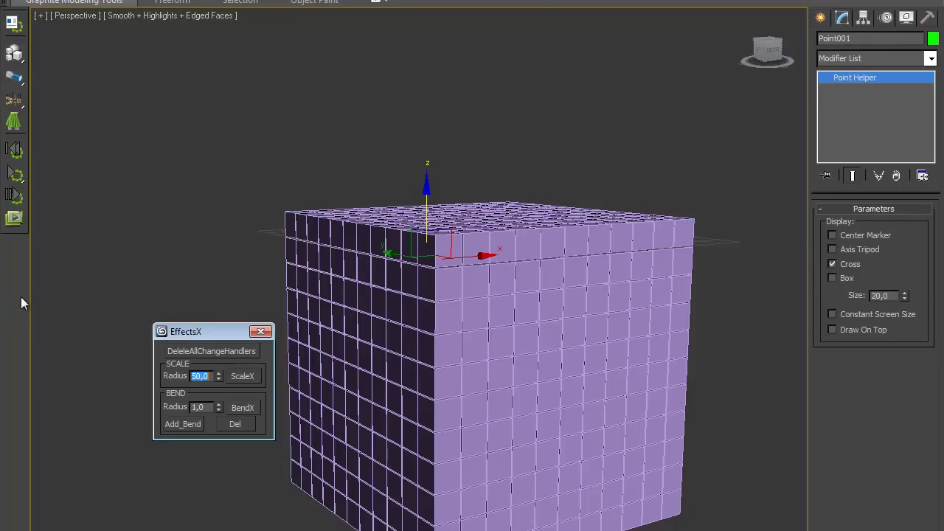
left_click(455, 231)
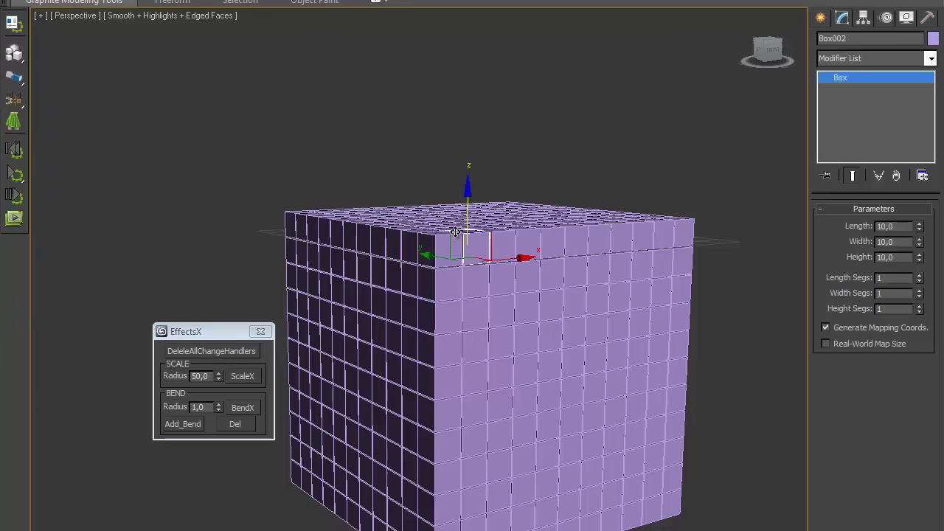
Step: Set the Scale Radius to 20 and sweep Point001 across the cube's top
left_click(446, 236)
mouse_move(435, 231)
left_mouse_down()
mouse_move(420, 80)
mouse_move(219, 299)
left_mouse_up()
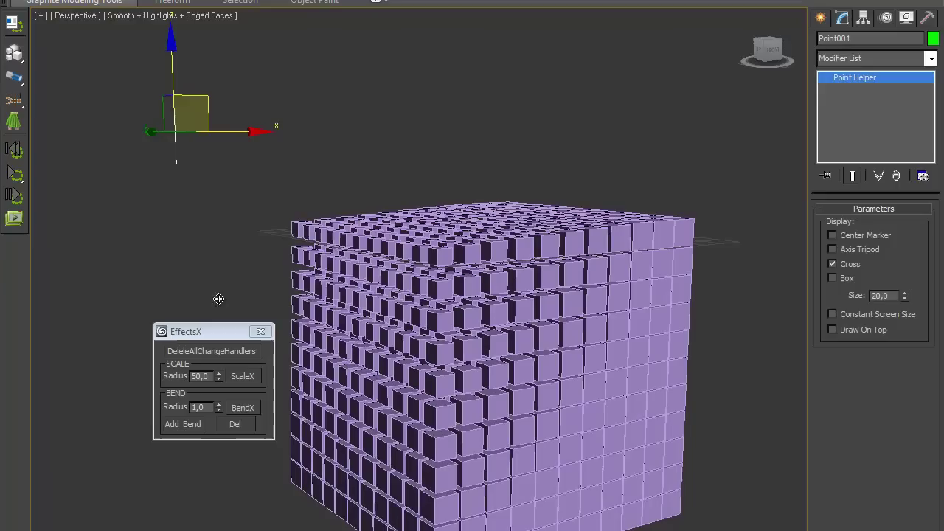
left_click(207, 378)
type("20")
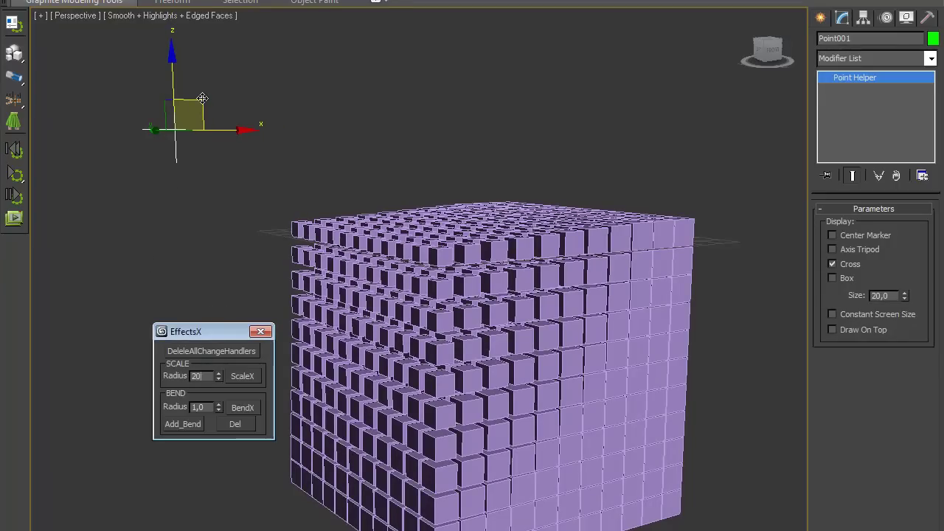
mouse_move(202, 98)
left_mouse_down()
mouse_move(451, 157)
mouse_move(655, 239)
left_mouse_up()
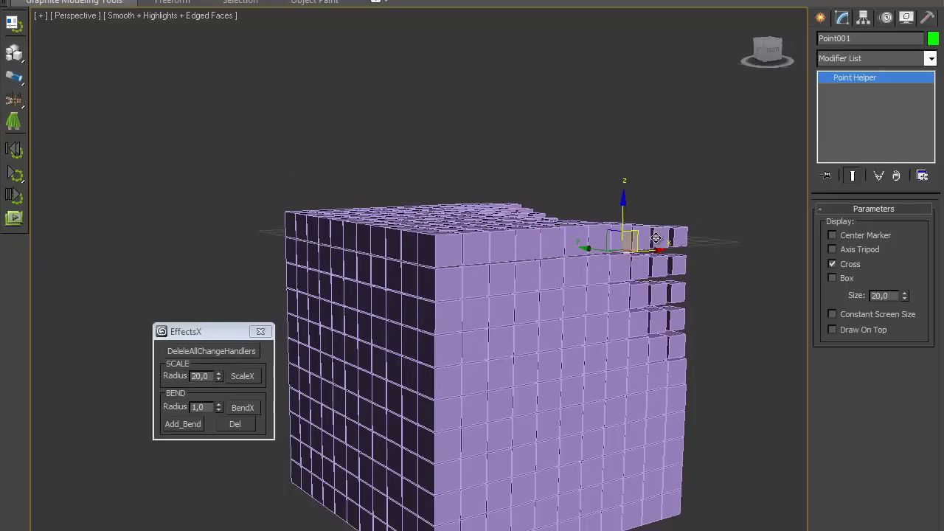
Step: Move Point001 over the cube from several angles with edged faces turned off
mouse_move(655, 238)
middle_mouse_down("alt")
mouse_move(623, 258)
mouse_move(585, 251)
middle_mouse_up("alt")
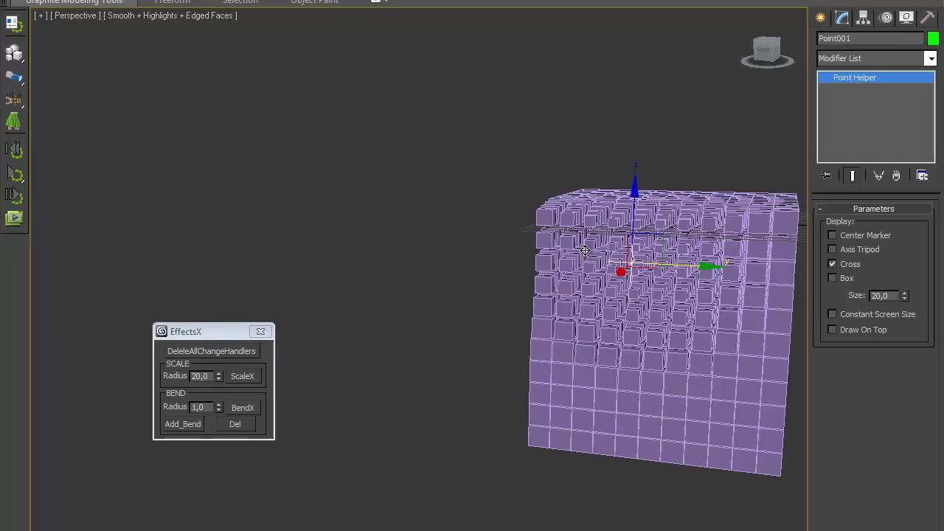
scroll(468, 280, "up", 5)
scroll(480, 308, "down", 6)
key("F4")
middle_click_drag(497, 312, 597, 301, "alt")
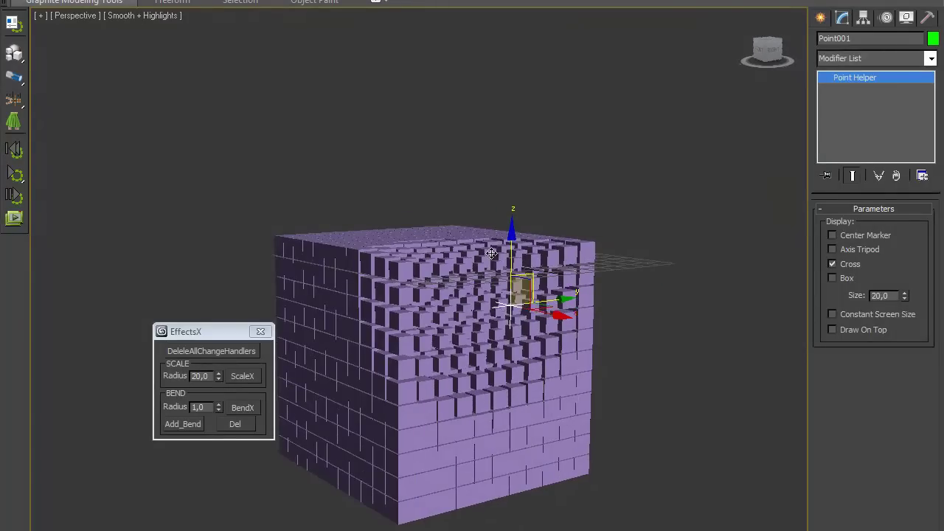
left_click_drag(491, 253, 373, 222)
mouse_move(374, 222)
middle_mouse_down("alt")
mouse_move(512, 252)
mouse_move(655, 165)
middle_mouse_up("alt")
left_click_drag(208, 337, 153, 345)
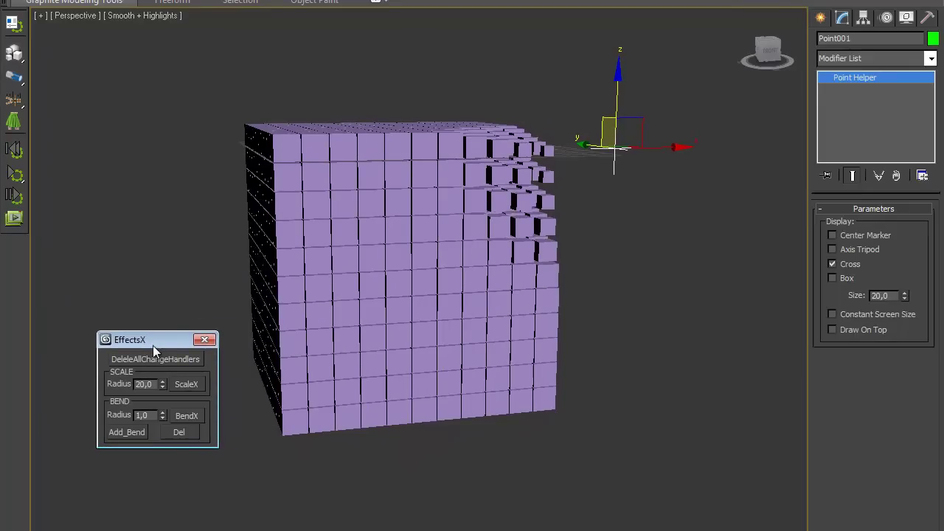
Step: Select all 1331 boxes of the cube and delete them
left_click_drag(196, 72, 518, 530)
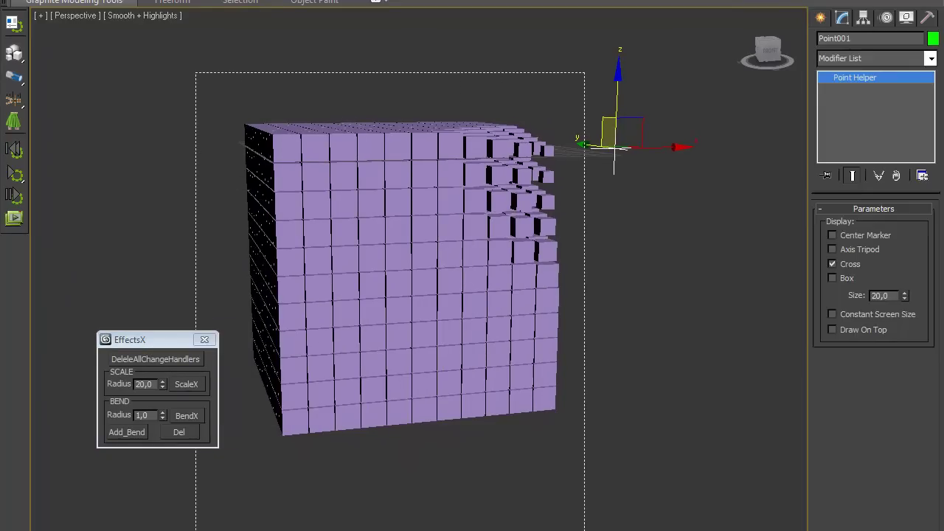
left_click_drag(584, 530, 586, 530)
key("Delete")
Step: Draw a flat Standard Primitive box on the grid
left_click(141, 359)
mouse_move(236, 297)
middle_mouse_down("alt")
mouse_move(465, 264)
mouse_move(382, 238)
mouse_move(458, 257)
mouse_move(406, 228)
middle_mouse_up("alt")
left_click(821, 17)
left_click(825, 41)
left_click(864, 115)
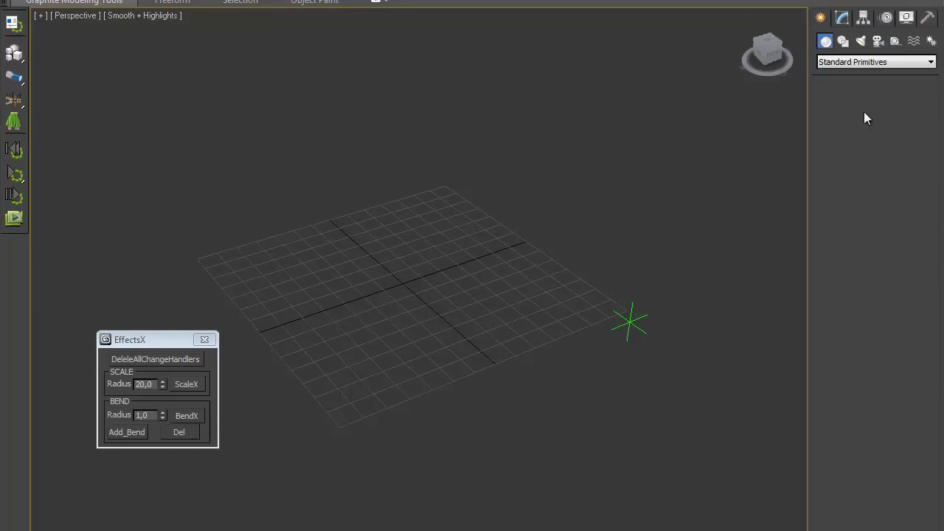
middle_click_drag(292, 191, 388, 177)
mouse_move(249, 234)
left_mouse_down()
mouse_move(399, 488)
mouse_move(423, 500)
left_mouse_up()
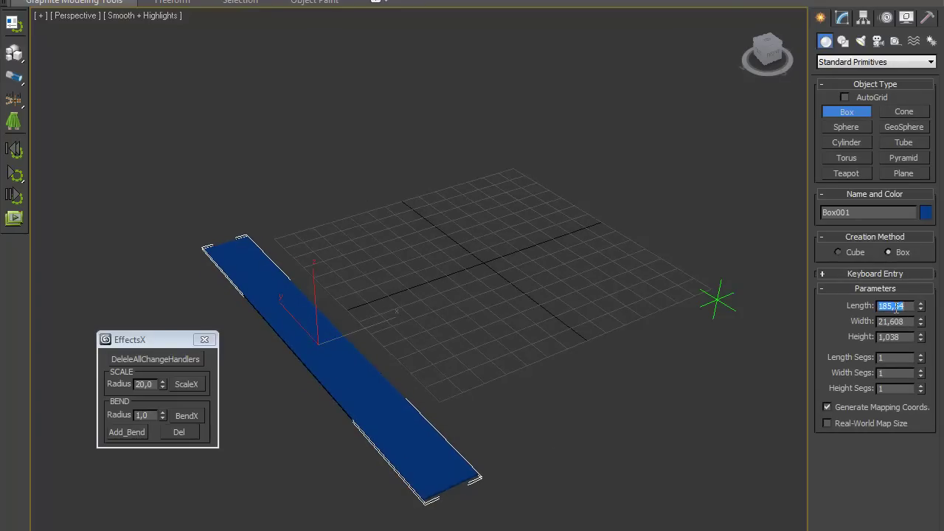
Step: Size the strip to 100 × 10 × 1 with 25 length segments
type("100")
key("Tab")
type("10")
key("Tab")
type("1")
key("Tab")
middle_click_drag(472, 346, 507, 348)
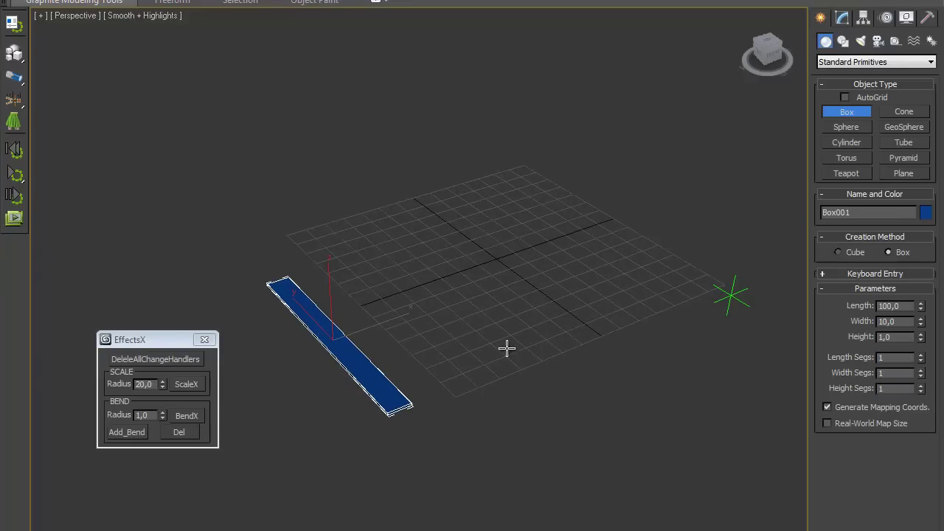
mouse_move(923, 357)
left_mouse_down()
mouse_move(938, 177)
mouse_move(938, 193)
left_mouse_up()
right_click(410, 304)
Step: Shift-drag the strip sideways to start cloning it
scroll(435, 310, "up", 5)
scroll(413, 306, "down", 3)
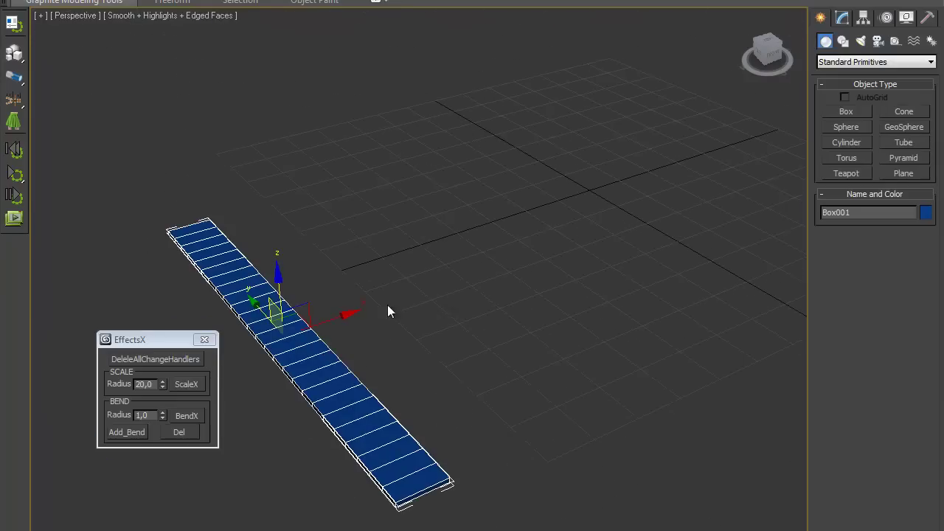
left_click_drag(340, 313, 388, 301, "shift")
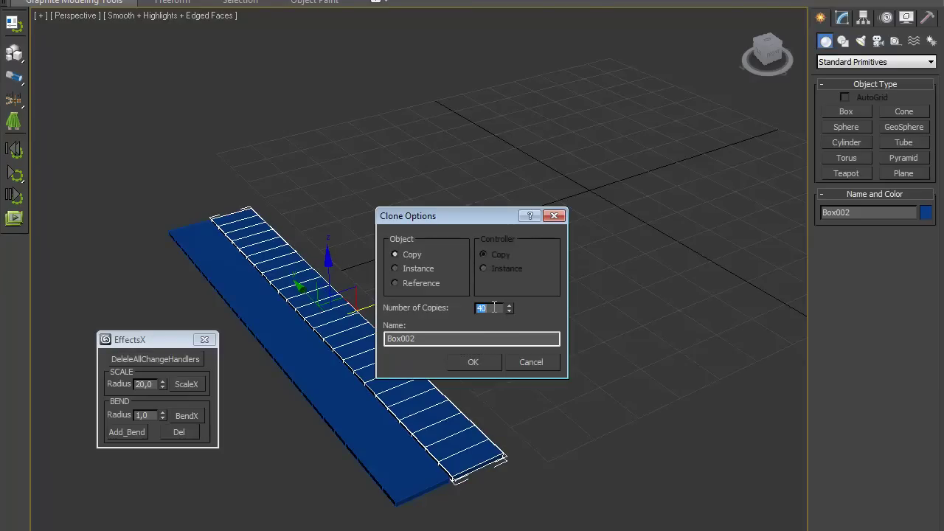
Step: Make 40 copies of the strip, move Point001 far left, and open a strip's Hierarchy settings
left_click(473, 362)
scroll(426, 375, "down", 5)
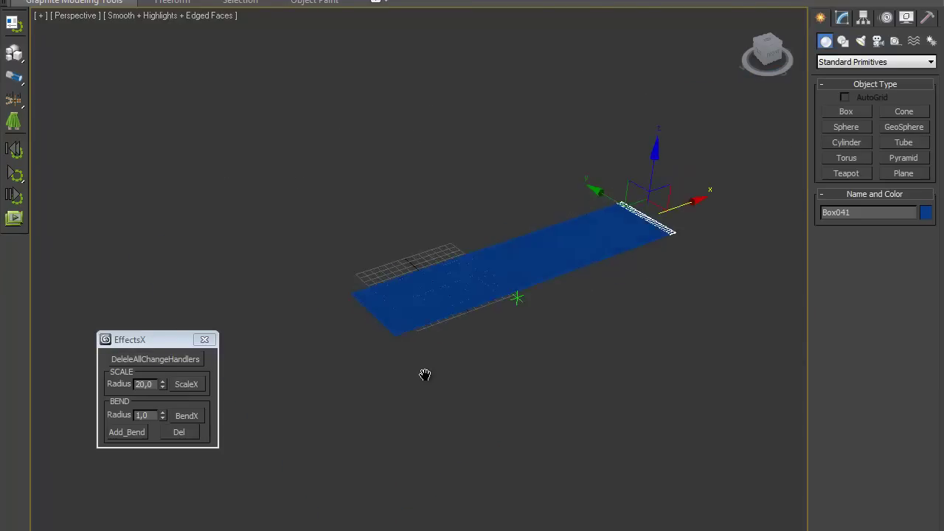
mouse_move(513, 301)
left_mouse_down()
mouse_move(66, 312)
mouse_move(82, 333)
left_mouse_up()
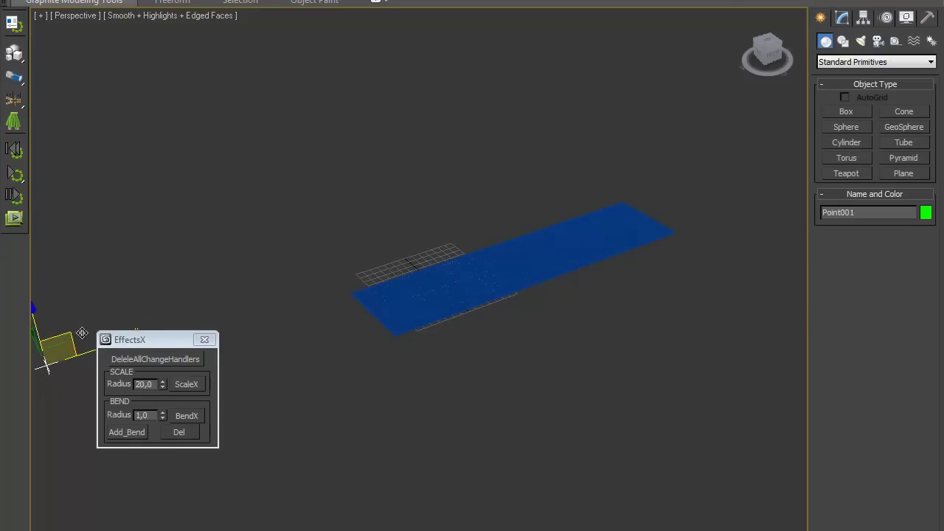
left_click(386, 287)
left_click(864, 18)
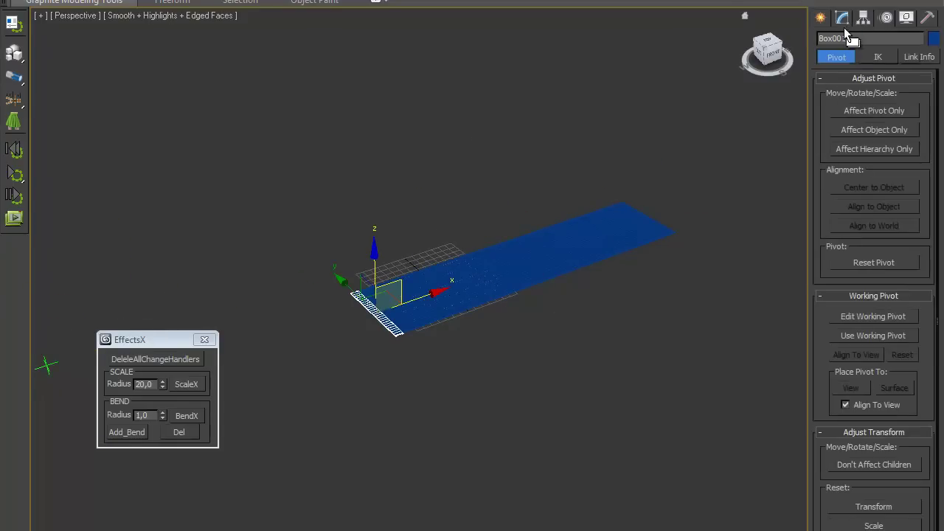
Step: Add a Bend modifier to the strips, inspect Box034's bend, then move the EffectsX panel up
left_click(843, 19)
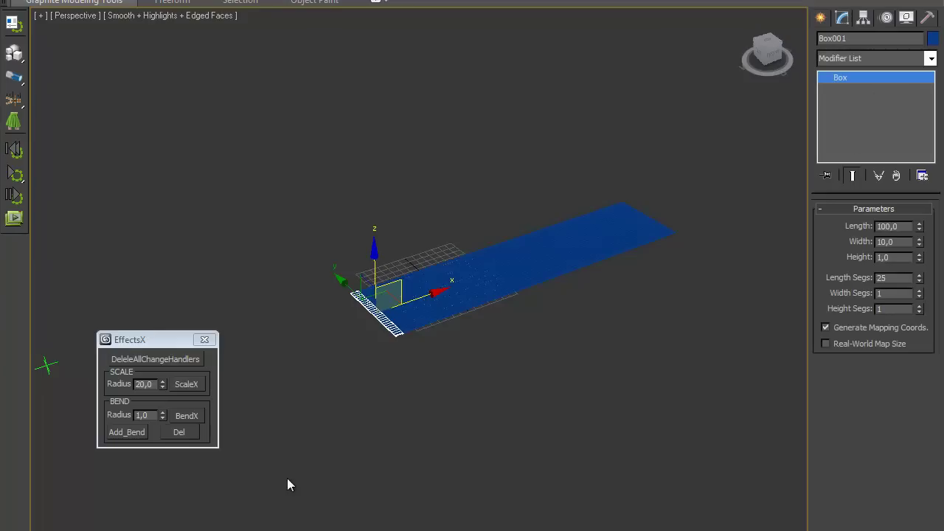
left_click(127, 432)
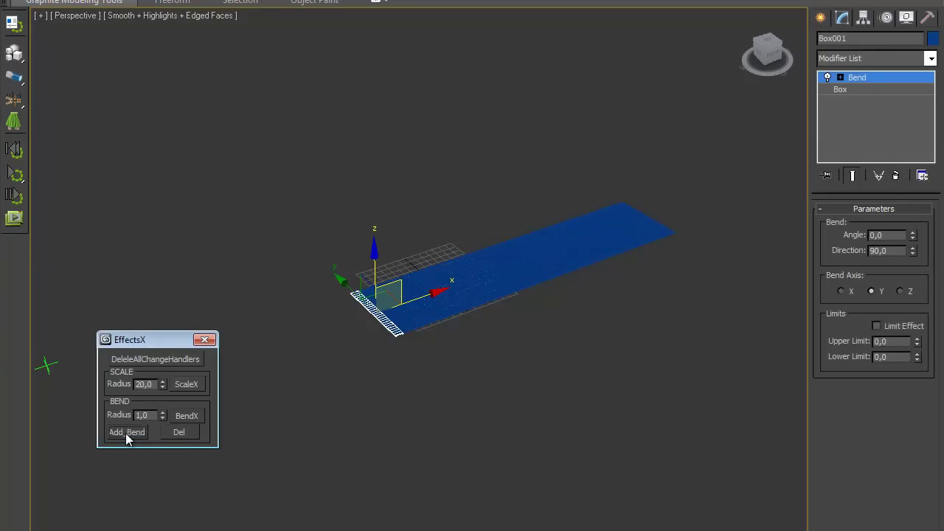
left_click(510, 276)
left_click(624, 230)
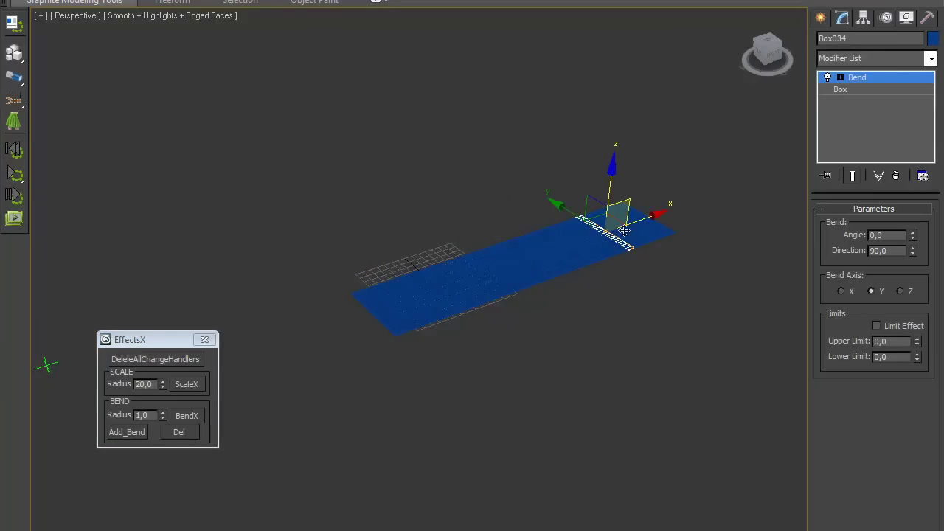
left_click(285, 430)
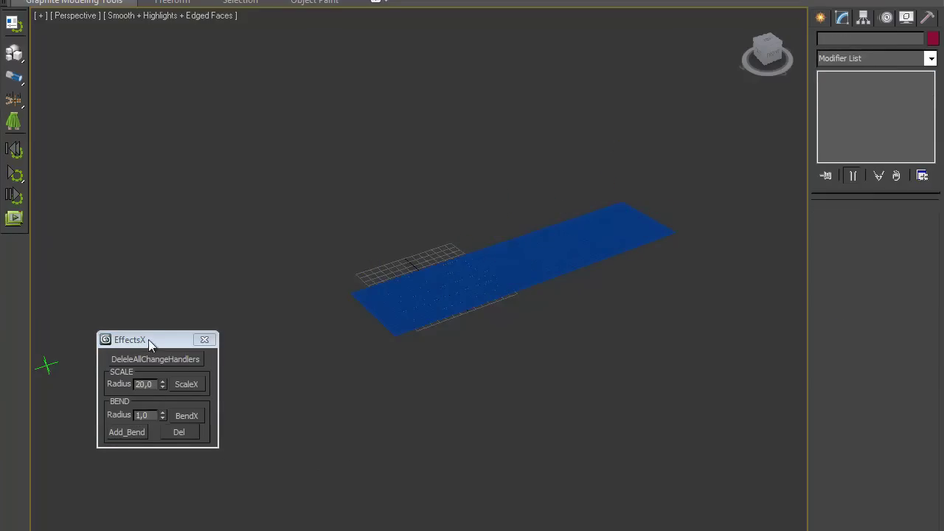
left_click_drag(148, 339, 168, 179)
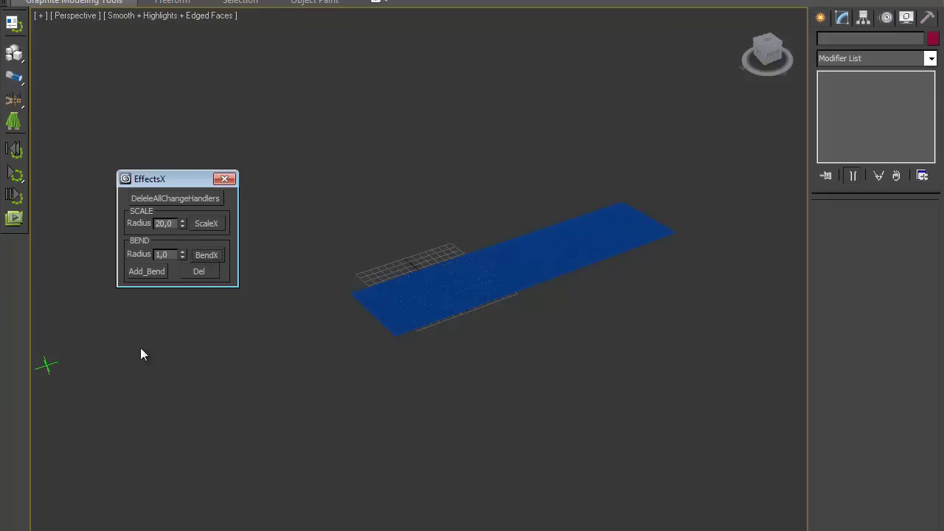
Step: Drag Point001 to the ring's centre in the Left view so the strips close into a tube
left_click(45, 362)
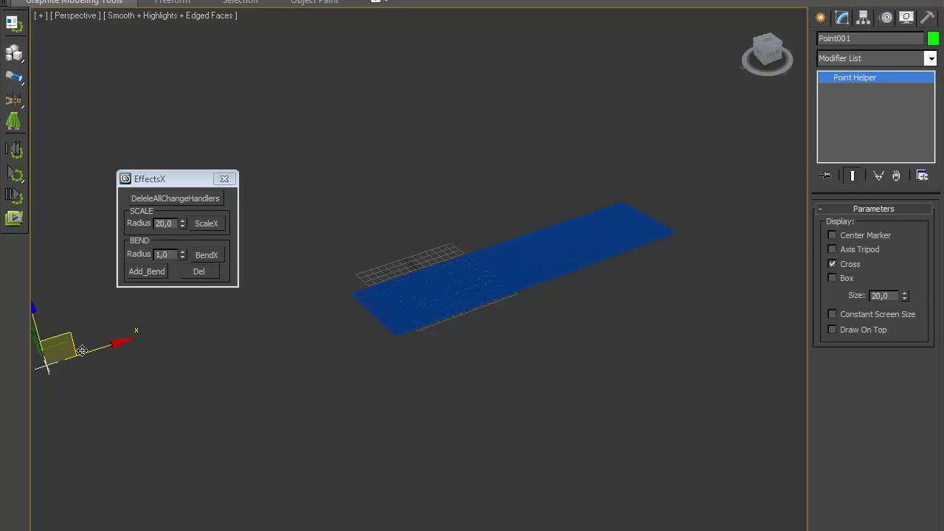
left_click_drag(105, 352, 114, 348)
mouse_move(114, 348)
middle_mouse_down("alt")
mouse_move(354, 337)
mouse_move(407, 320)
mouse_move(566, 312)
mouse_move(514, 347)
middle_mouse_up("alt")
key("f")
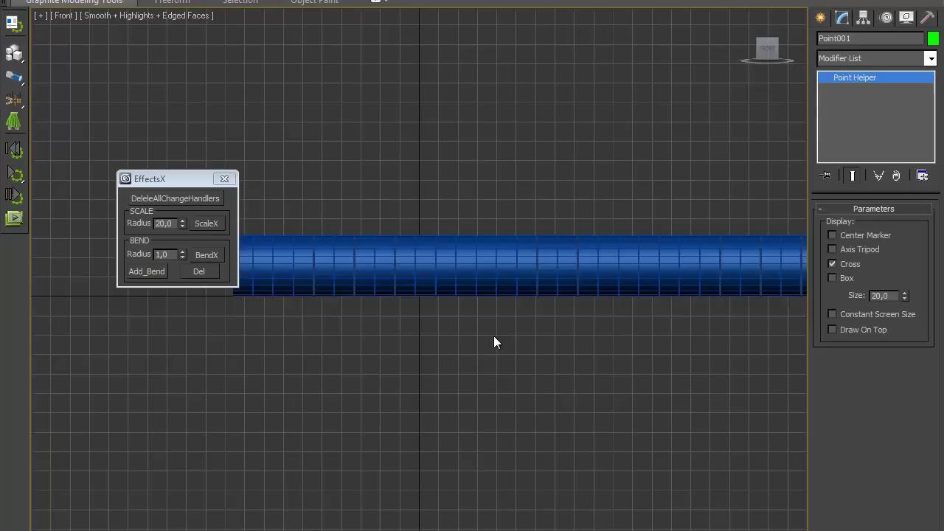
key("l")
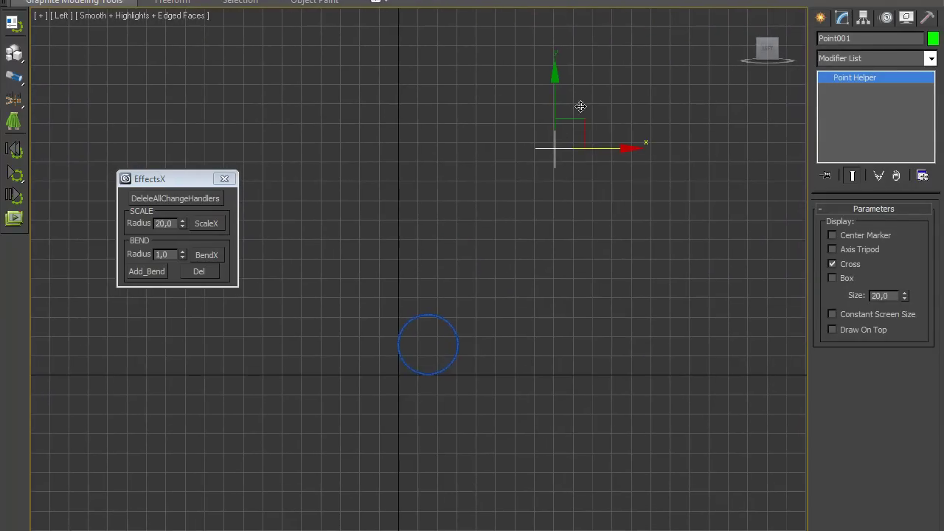
mouse_move(580, 121)
left_mouse_down()
mouse_move(478, 245)
mouse_move(452, 315)
left_mouse_up()
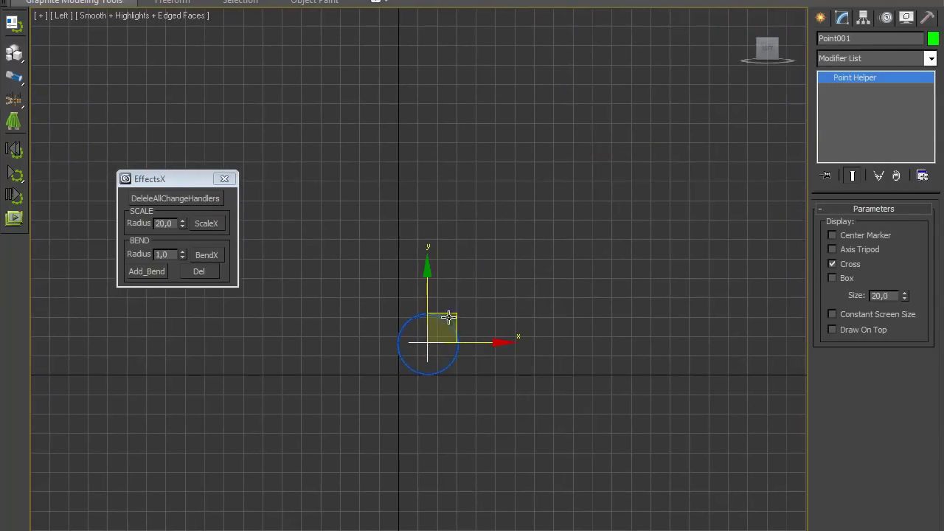
key("p")
mouse_move(442, 338)
middle_mouse_down("alt")
mouse_move(472, 342)
mouse_move(403, 411)
mouse_move(417, 403)
middle_mouse_up("alt")
scroll(418, 402, "up", 5)
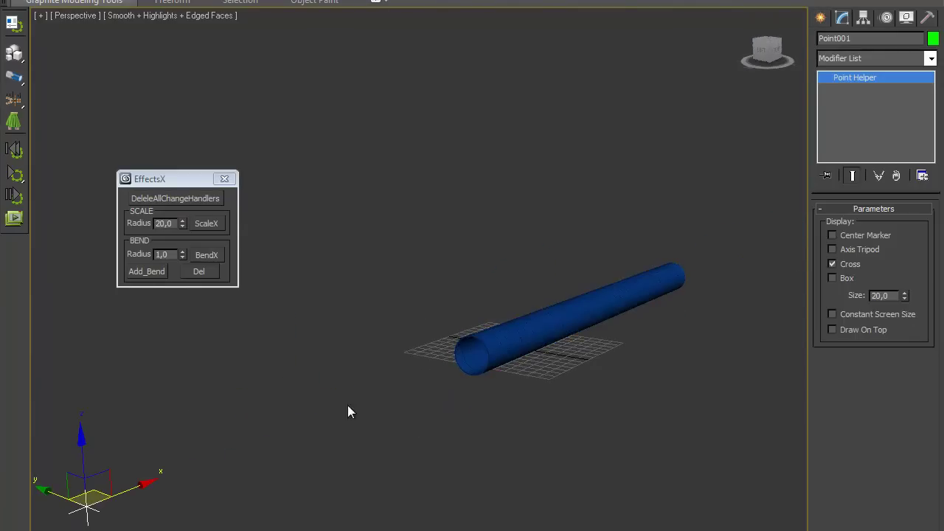
Step: Sweep Point001 toward, away from and across the tube, nudging the bend radius to 1,1
mouse_move(251, 455)
left_mouse_down()
mouse_move(560, 371)
mouse_move(685, 322)
left_mouse_up()
mouse_move(685, 322)
middle_mouse_down()
mouse_move(433, 401)
mouse_move(548, 382)
middle_mouse_up()
scroll(594, 347, "up", 2)
scroll(594, 347, "up", 3)
mouse_move(667, 232)
left_mouse_down()
mouse_move(940, 145)
mouse_move(632, 200)
mouse_move(263, 327)
mouse_move(148, 432)
mouse_move(239, 389)
left_mouse_up()
mouse_move(240, 389)
middle_mouse_down("alt")
mouse_move(476, 359)
mouse_move(489, 343)
mouse_move(403, 384)
mouse_move(484, 455)
mouse_move(494, 438)
mouse_move(406, 375)
middle_mouse_up("alt")
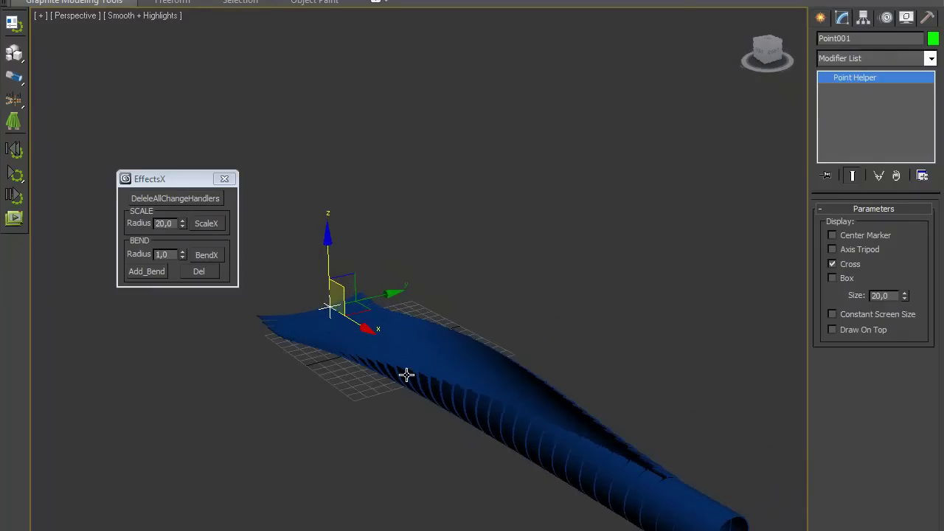
mouse_move(358, 327)
left_mouse_down()
mouse_move(558, 415)
mouse_move(685, 527)
mouse_move(521, 425)
left_mouse_up()
left_click(182, 252)
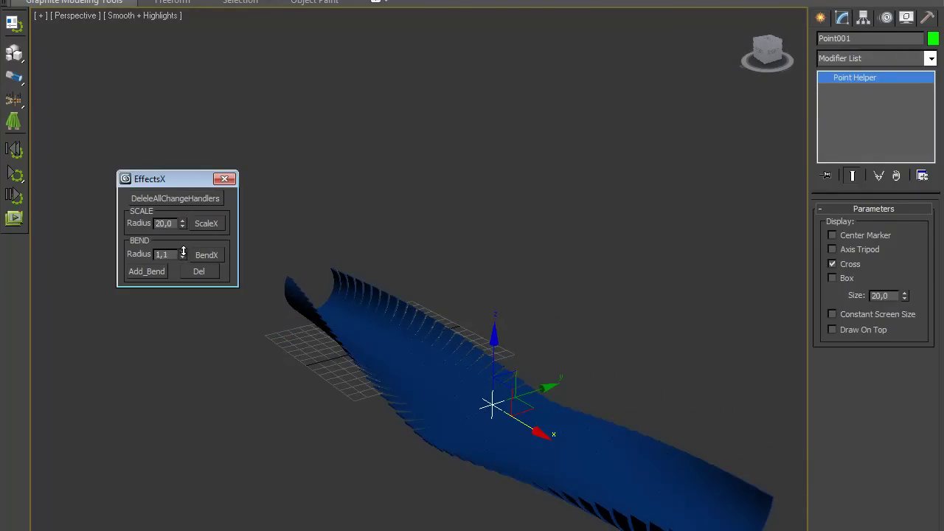
Step: Move Point001 to the tube's end and mid-tube, then raise the bend radius to 30,2
mouse_move(542, 441)
left_mouse_down()
mouse_move(649, 480)
mouse_move(673, 469)
mouse_move(545, 443)
mouse_move(331, 344)
mouse_move(664, 479)
mouse_move(834, 527)
mouse_move(742, 460)
left_mouse_up()
scroll(484, 394, "up", 2)
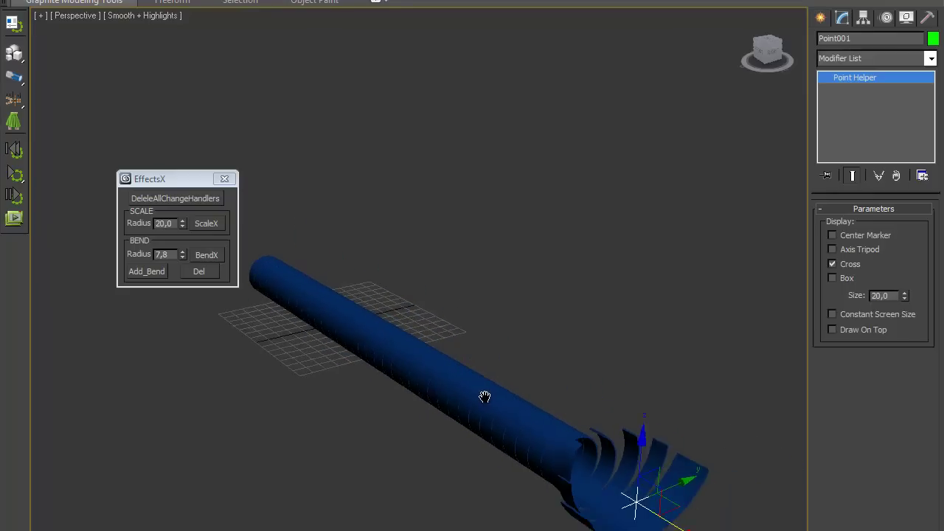
scroll(406, 285, "up", 3)
scroll(469, 349, "up", 3)
mouse_move(668, 416)
left_mouse_down()
mouse_move(738, 453)
mouse_move(864, 484)
mouse_move(809, 485)
mouse_move(481, 333)
mouse_move(451, 306)
left_mouse_up()
left_click_drag(184, 251, 186, 218)
left_click_drag(482, 320, 505, 331)
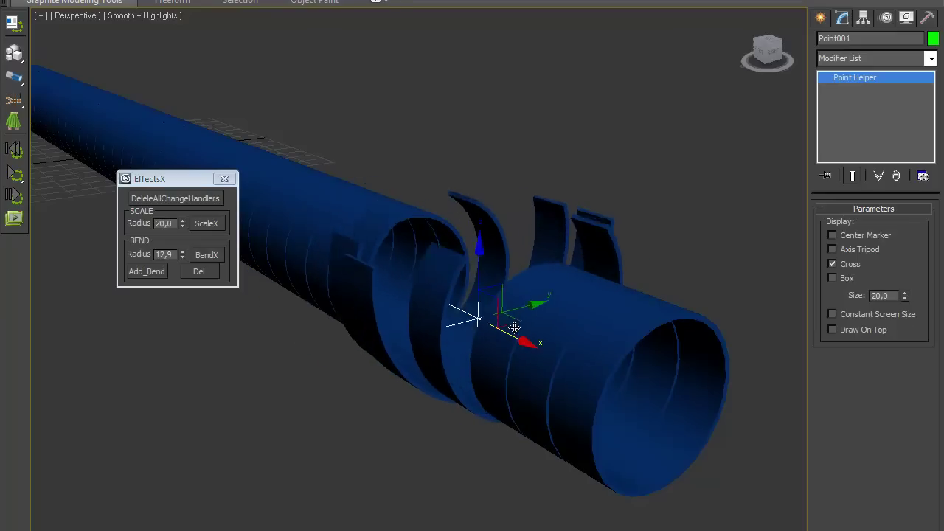
left_click_drag(183, 251, 187, 123)
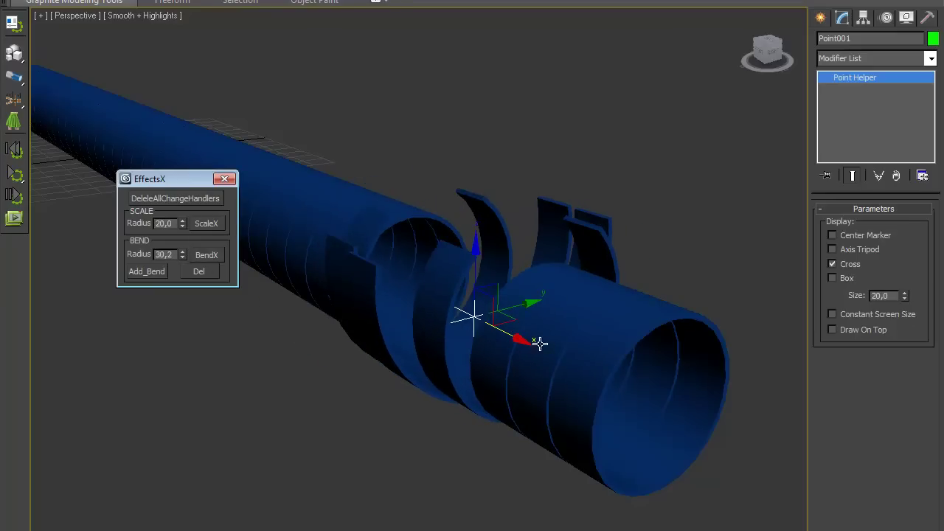
left_click_drag(511, 336, 520, 340)
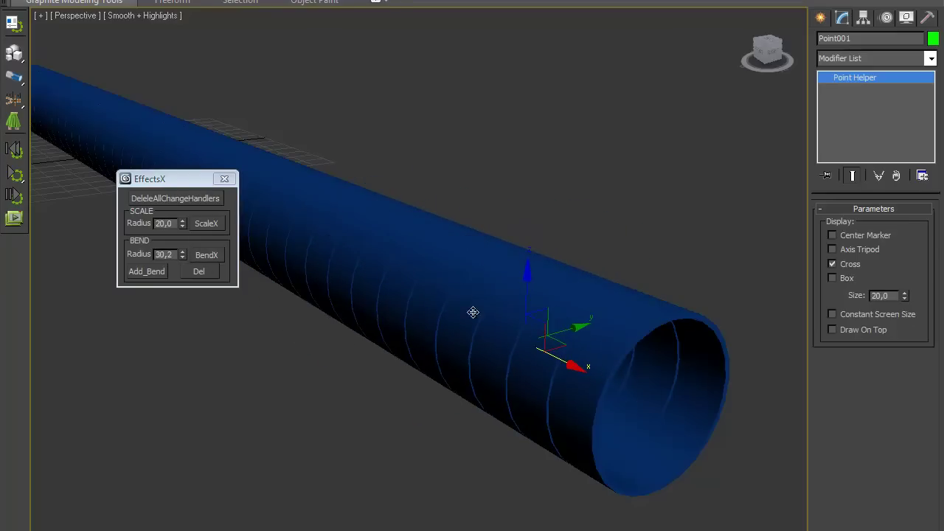
Step: Check Box039's Bend, then slide Point001 toward the open end with the radius near 6
left_click(531, 293)
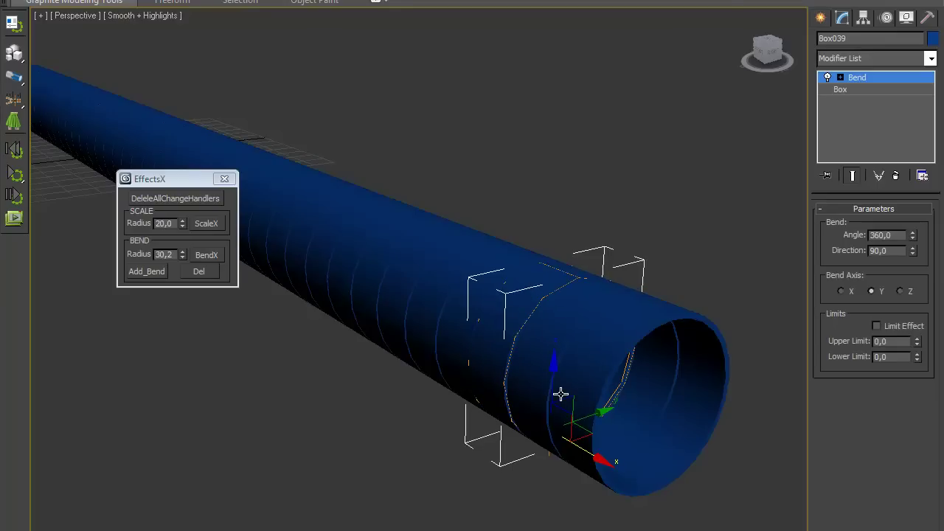
left_click(544, 333)
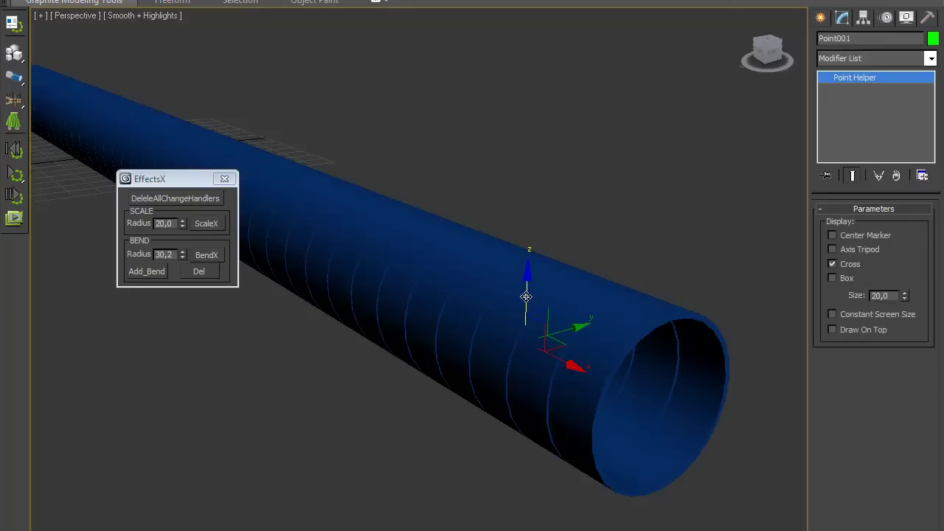
left_click_drag(526, 291, 522, 332)
mouse_move(558, 411)
left_mouse_down()
mouse_move(677, 466)
mouse_move(393, 302)
left_mouse_up()
left_click_drag(182, 288, 186, 442)
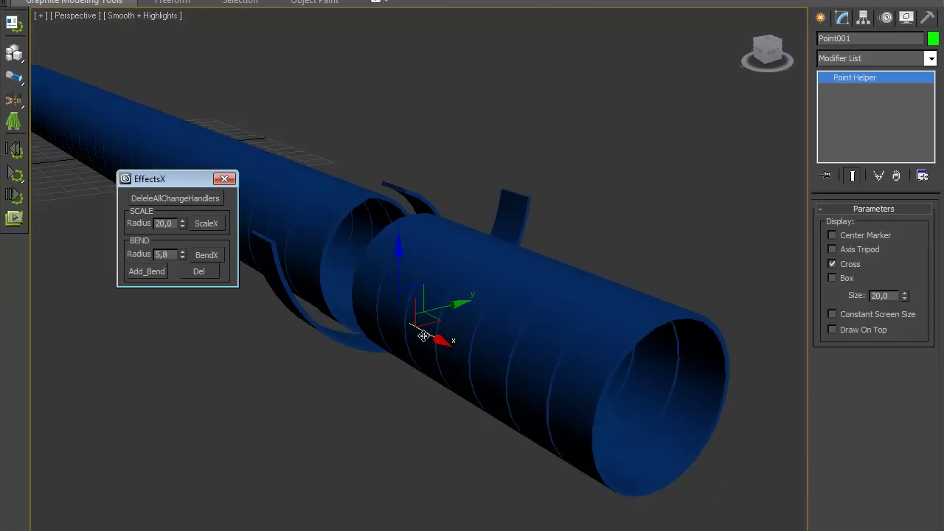
left_click_drag(423, 335, 467, 351)
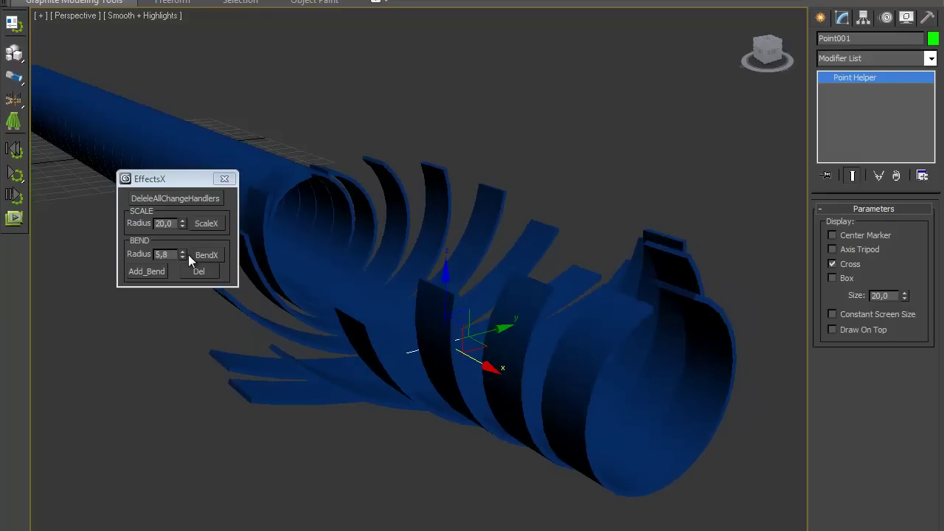
Step: Lower the bend radius to 1,9 and slide Point001 back through the tube to fan the strips
left_click_drag(182, 255, 179, 269)
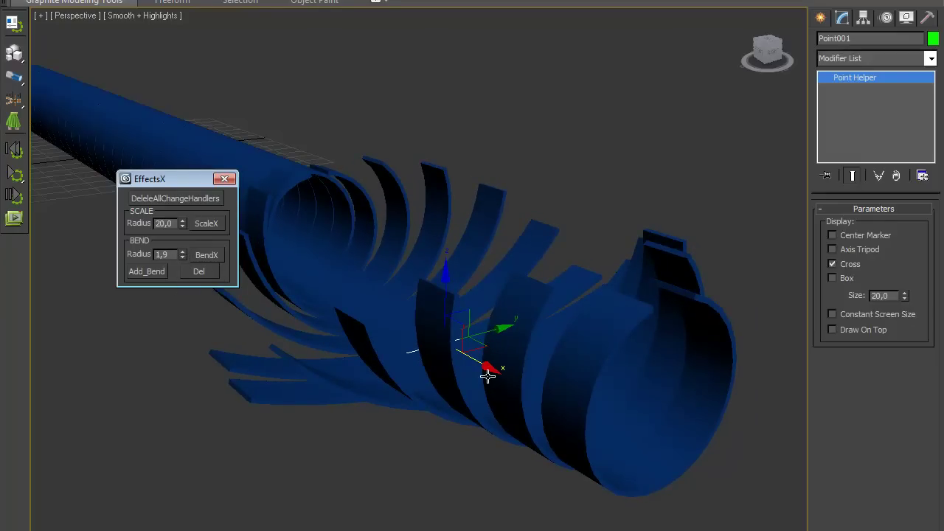
left_click_drag(483, 368, 467, 332)
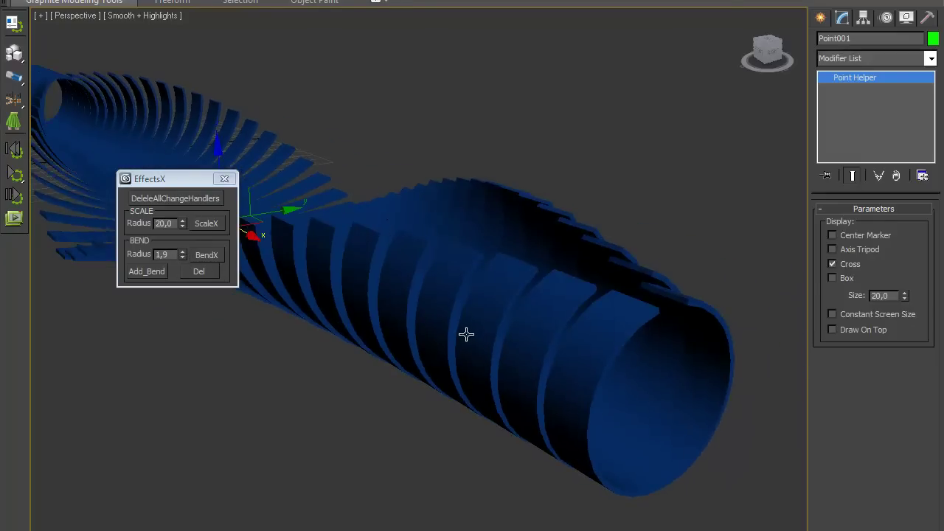
scroll(468, 332, "down", 5)
mouse_move(467, 332)
middle_mouse_down("alt")
mouse_move(506, 362)
mouse_move(449, 260)
middle_mouse_up("alt")
left_click_drag(465, 266, 468, 162)
mouse_move(468, 162)
middle_mouse_down("alt")
mouse_move(479, 299)
mouse_move(547, 396)
middle_mouse_up("alt")
left_click_drag(402, 280, 391, 265)
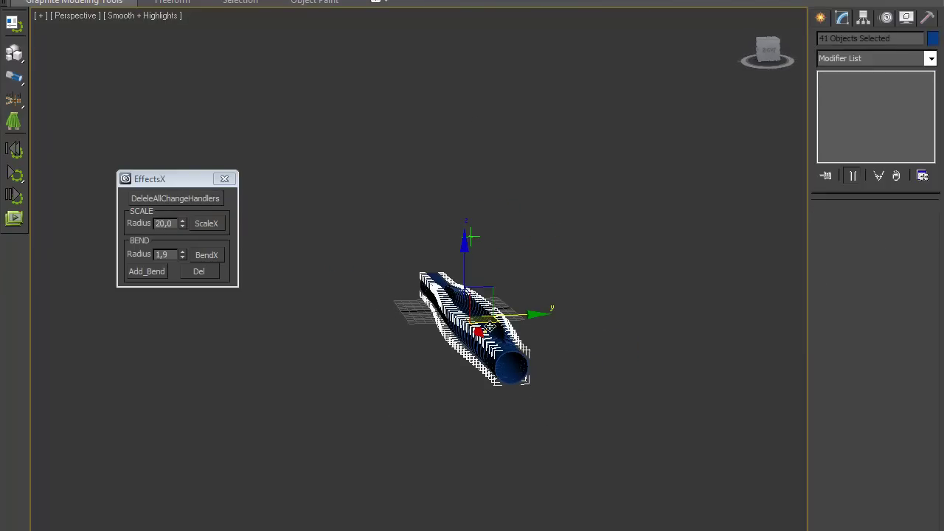
Step: Clone the tube into four side-by-side copies and move Point001 over them
left_click_drag(521, 315, 475, 290, "shift")
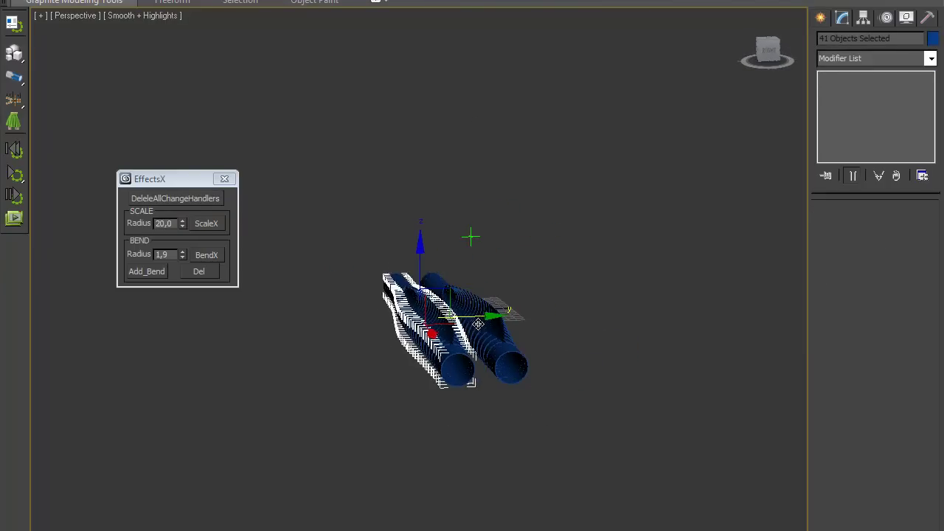
key("Return")
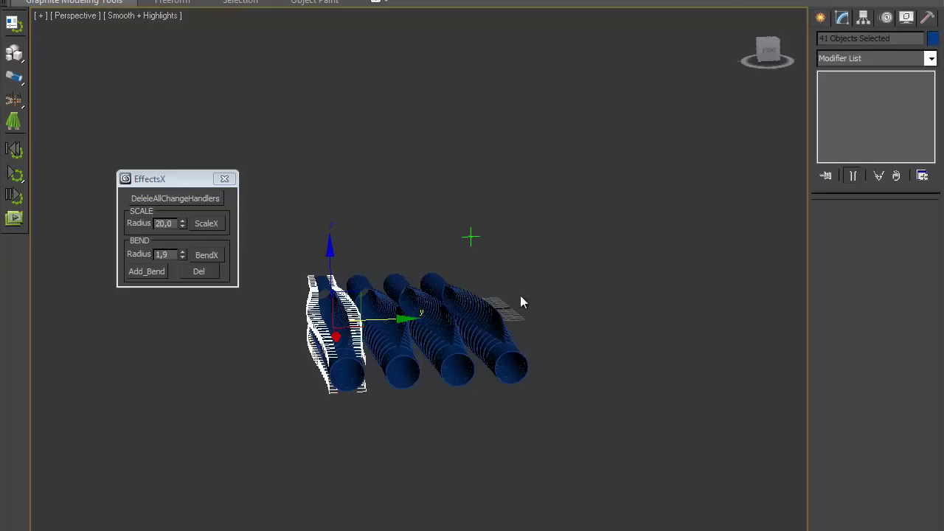
left_click(483, 235)
mouse_move(499, 208)
left_mouse_down()
mouse_move(451, 196)
mouse_move(396, 204)
mouse_move(384, 165)
left_mouse_up()
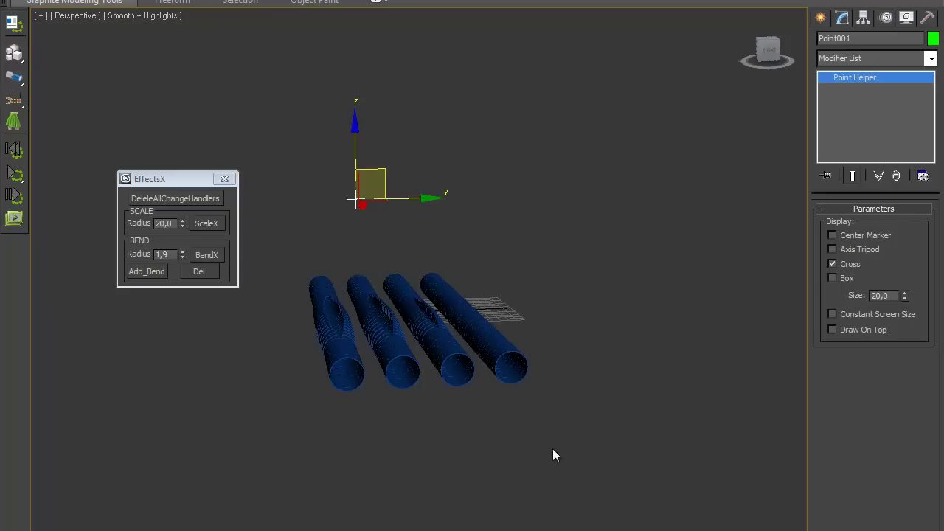
Step: Box-select and delete all the tubes, leaving only the single bent ring selected
left_click_drag(299, 255, 300, 255)
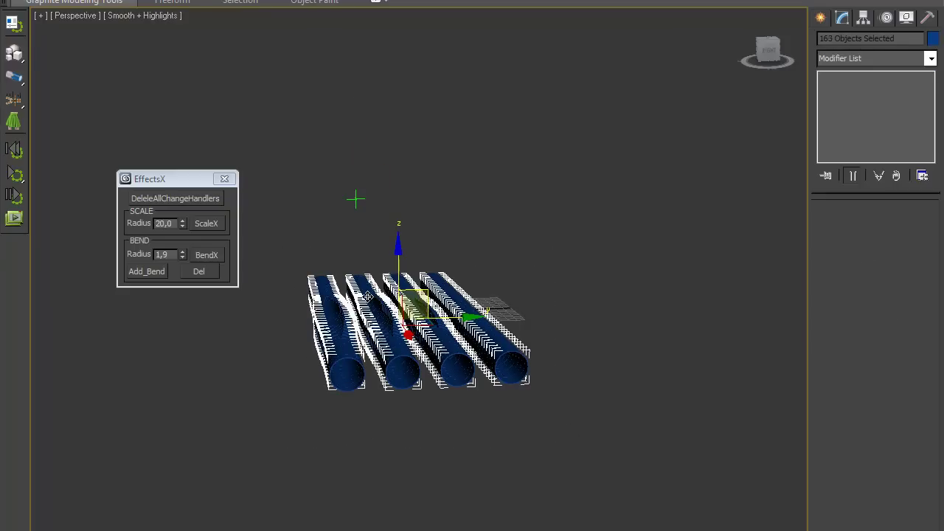
key("Delete")
scroll(389, 322, "up", 10)
scroll(444, 302, "down", 7)
left_click_drag(389, 315, 389, 316)
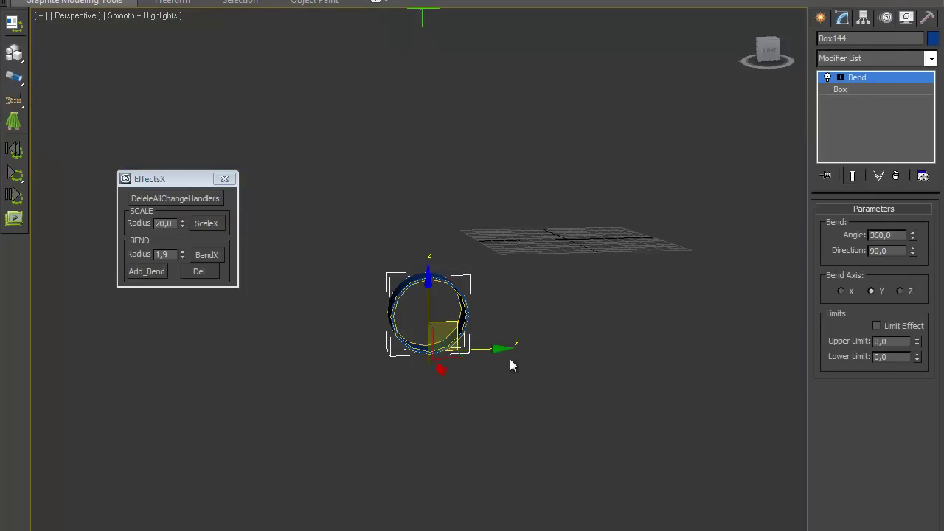
Step: Open the strip to a 244.5 Bend Angle, shift it along Y, and Shift-drag a 13-copy clone
left_click_drag(489, 346, 653, 310)
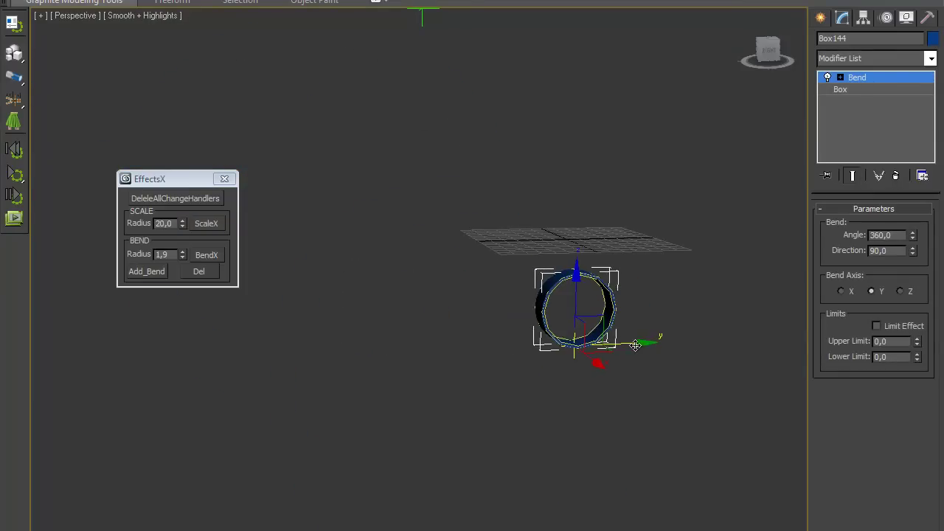
right_click(653, 310)
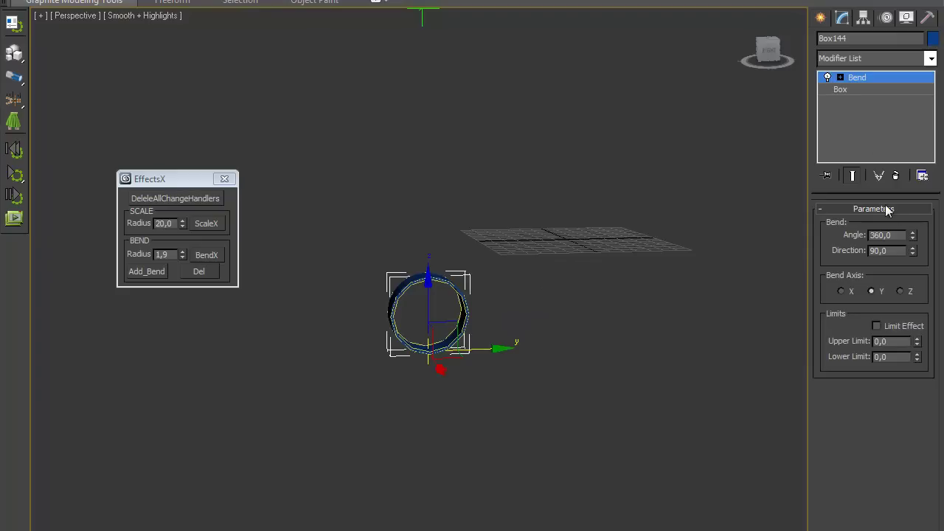
left_click_drag(912, 250, 890, 408)
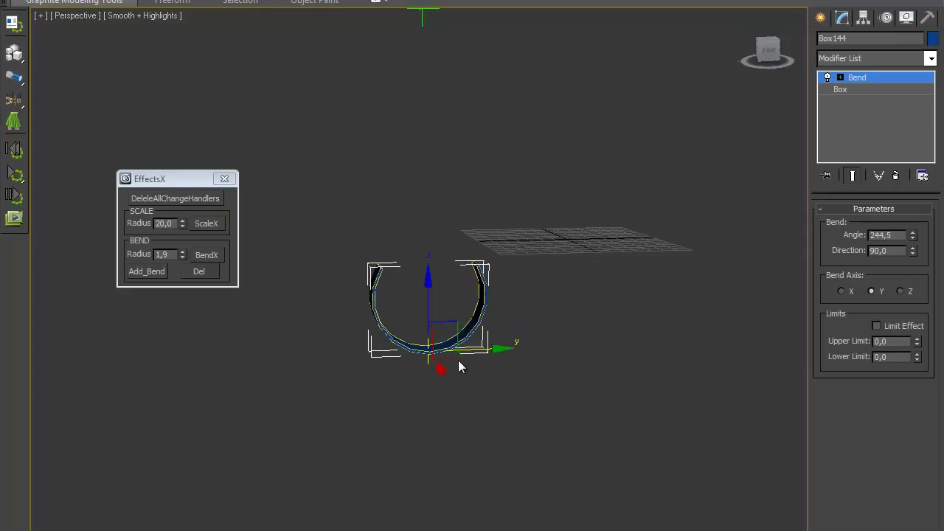
left_click_drag(492, 349, 607, 348)
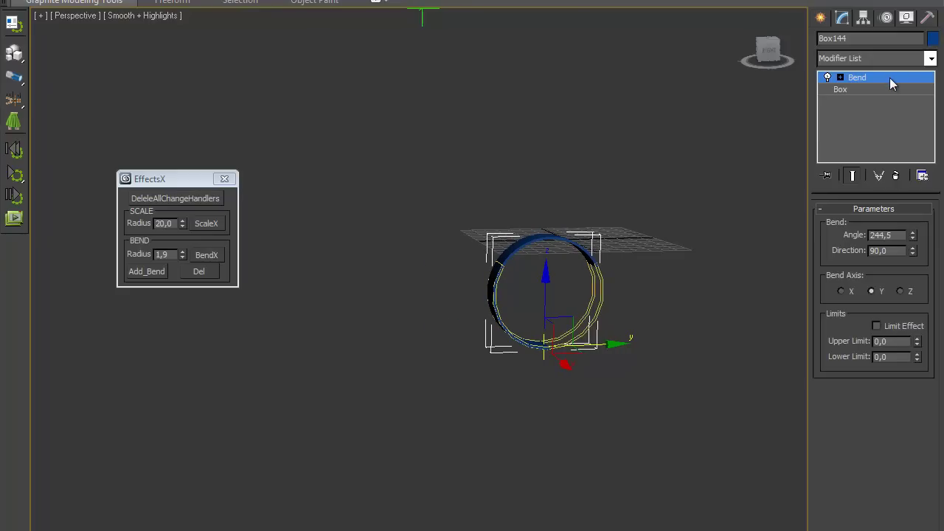
mouse_move(454, 370)
middle_mouse_down("alt")
mouse_move(494, 385)
mouse_move(480, 388)
middle_mouse_up("alt")
left_click_drag(481, 388, 465, 387, "shift")
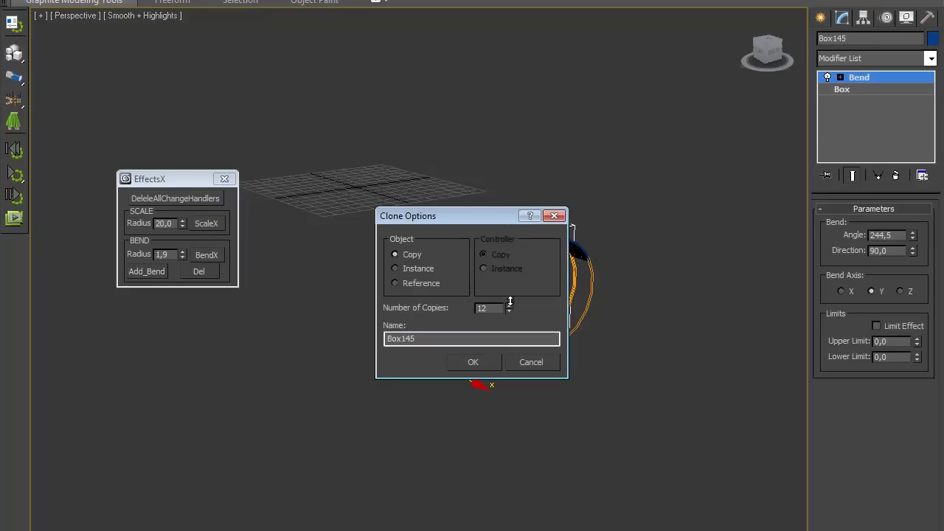
Step: Create the 13 strip copies and place a Point helper in the scene
left_click(470, 361)
scroll(487, 366, "down", 3)
scroll(442, 273, "down", 2)
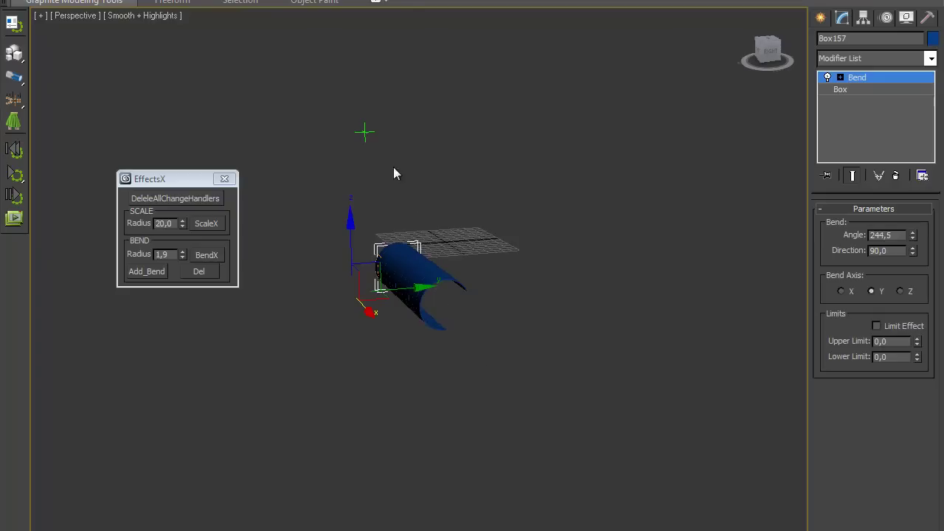
left_click(362, 132)
Step: Move Point001 across and into the strips so they curl into a spiral of nested arcs
left_click_drag(403, 103, 518, 170)
mouse_move(576, 189)
middle_mouse_down("alt")
mouse_move(439, 172)
mouse_move(413, 191)
middle_mouse_up("alt")
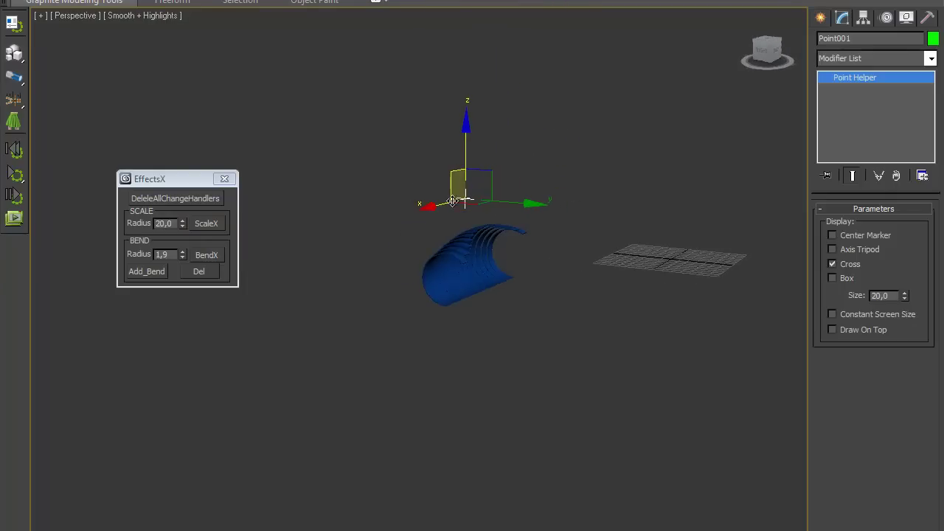
mouse_move(485, 171)
left_mouse_down()
mouse_move(558, 169)
mouse_move(544, 258)
mouse_move(432, 253)
mouse_move(476, 264)
left_mouse_up()
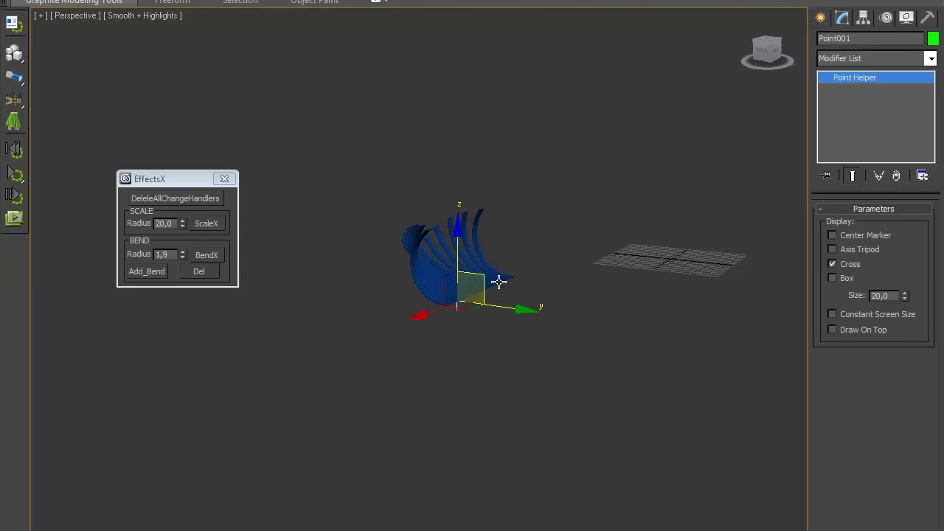
scroll(521, 276, "up", 3)
scroll(432, 348, "up", 4)
scroll(432, 347, "down", 5)
mouse_move(450, 328)
middle_mouse_down()
mouse_move(472, 336)
mouse_move(438, 333)
mouse_move(407, 381)
middle_mouse_up()
mouse_move(408, 398)
left_mouse_down()
mouse_move(501, 388)
mouse_move(657, 328)
mouse_move(690, 331)
mouse_move(551, 405)
mouse_move(320, 480)
mouse_move(649, 386)
mouse_move(428, 505)
mouse_move(354, 516)
mouse_move(418, 476)
mouse_move(557, 416)
left_mouse_up()
mouse_move(557, 416)
middle_mouse_down("alt")
mouse_move(611, 420)
mouse_move(624, 450)
middle_mouse_up("alt")
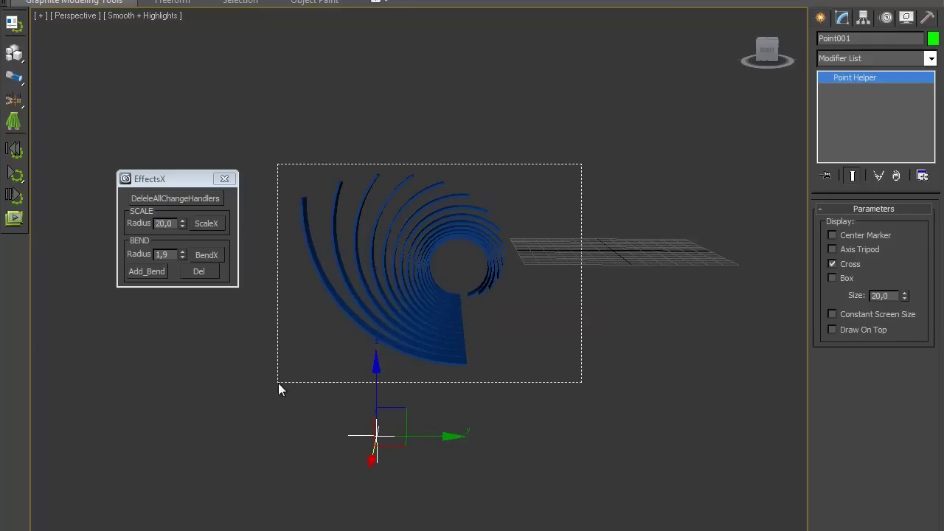
Step: Shift-drag a copy of the 14 strips and mirror the copy on the Y axis
key("ctrl+i")
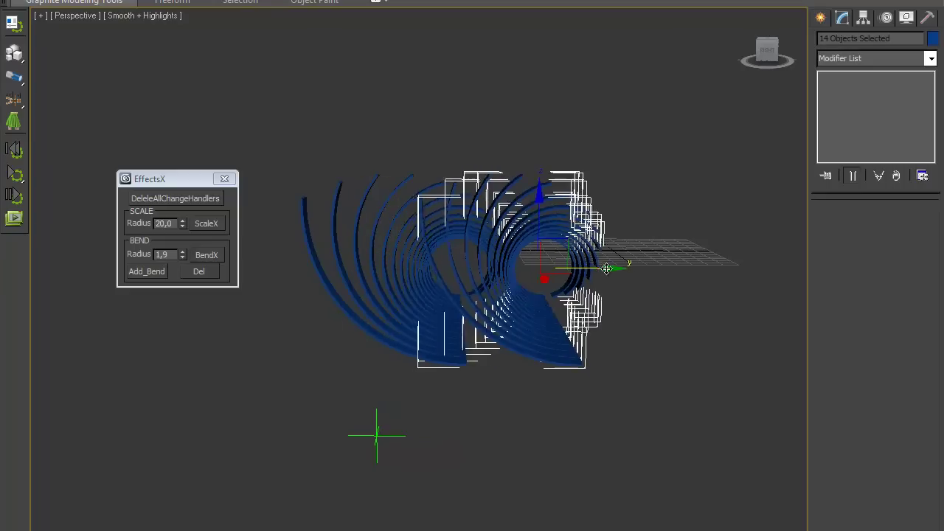
left_click_drag(494, 269, 606, 269, "shift")
left_click(464, 362)
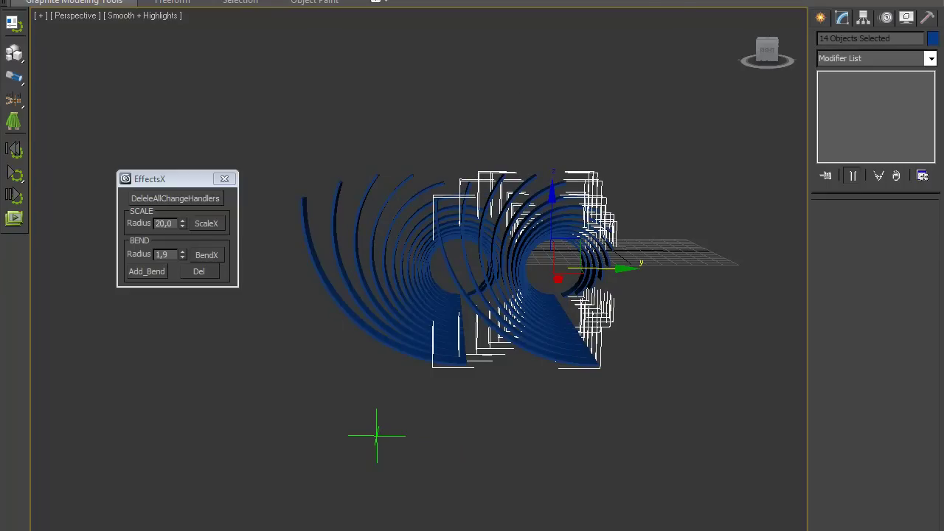
left_click(658, 4)
left_click_drag(458, 176, 331, 155)
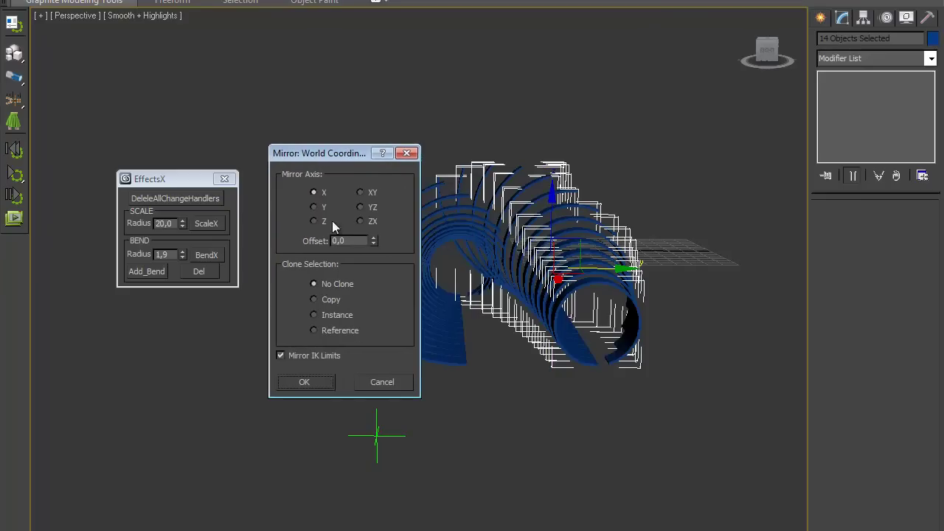
left_click(315, 207)
left_click(309, 382)
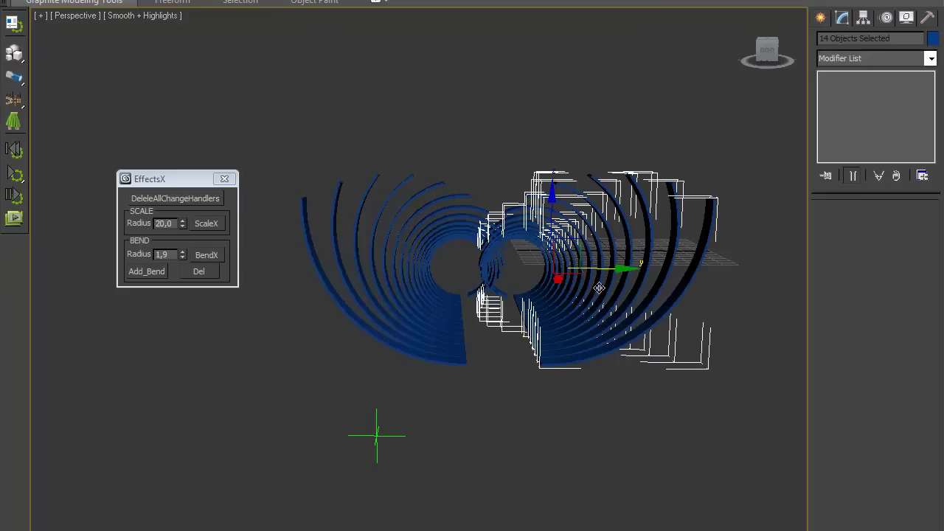
Step: Slide Point001 along X so the strips sweep into a swirling spiral fan
middle_click_drag(612, 264, 508, 335, "alt")
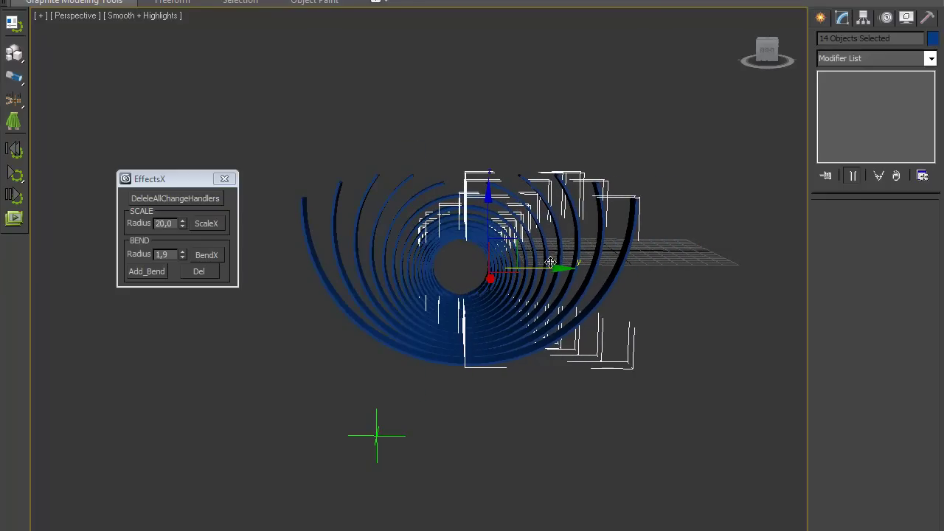
middle_click_drag(509, 335, 436, 391, "alt")
left_click(422, 357)
mouse_move(364, 369)
left_mouse_down()
mouse_move(461, 344)
mouse_move(471, 367)
mouse_move(563, 344)
mouse_move(510, 348)
left_mouse_up()
left_click(522, 315)
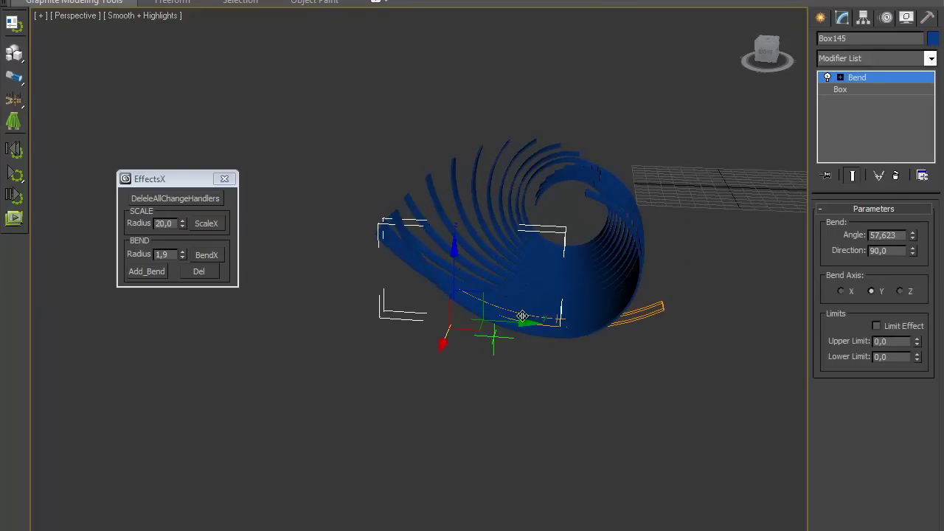
Step: Drag Point001 right and back along X so the mirrored strips curl into a wave-like crest
left_click(490, 348)
left_click(493, 337)
mouse_move(521, 317)
left_mouse_down()
mouse_move(608, 323)
mouse_move(591, 323)
left_mouse_up()
mouse_move(592, 323)
middle_mouse_down("alt")
mouse_move(534, 391)
mouse_move(527, 377)
middle_mouse_up("alt")
mouse_move(500, 392)
left_mouse_down()
mouse_move(200, 472)
mouse_move(527, 379)
mouse_move(612, 314)
mouse_move(411, 395)
mouse_move(421, 400)
mouse_move(380, 406)
mouse_move(390, 381)
left_mouse_up()
left_click(390, 381)
scroll(407, 356, "up", 3)
mouse_move(497, 333)
middle_mouse_down("alt")
mouse_move(471, 394)
mouse_move(558, 329)
mouse_move(500, 364)
mouse_move(687, 116)
middle_mouse_up("alt")
left_click(558, 328)
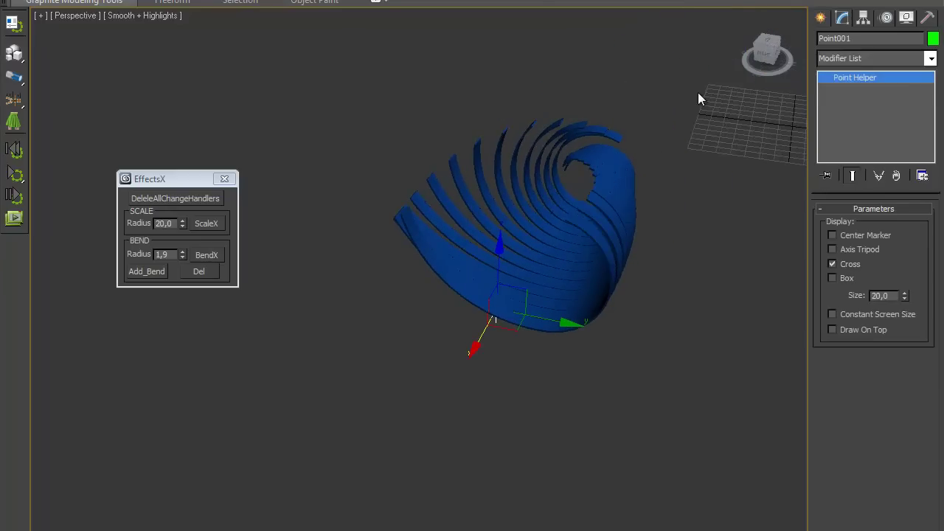
Step: Select one half's 14 strips and delete them
left_click_drag(374, 276, 374, 276)
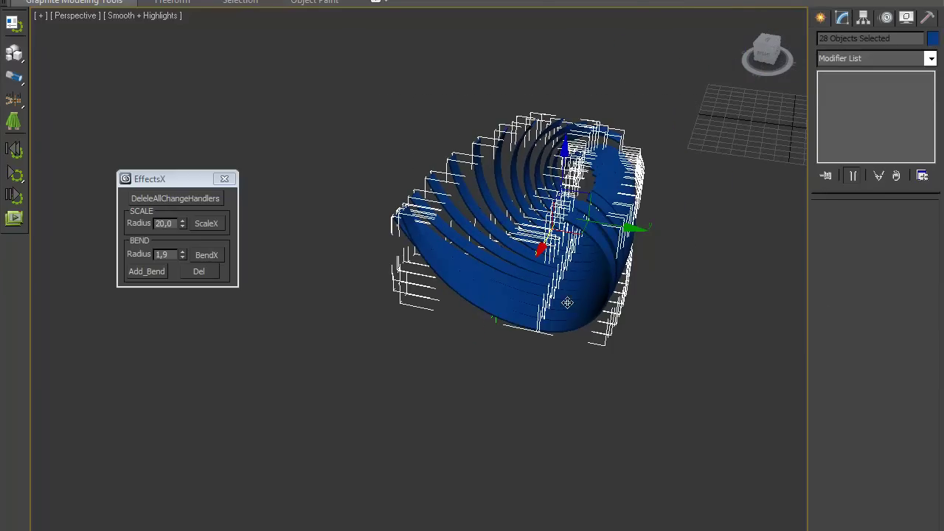
left_click(612, 313)
left_click(598, 296)
left_click(546, 249)
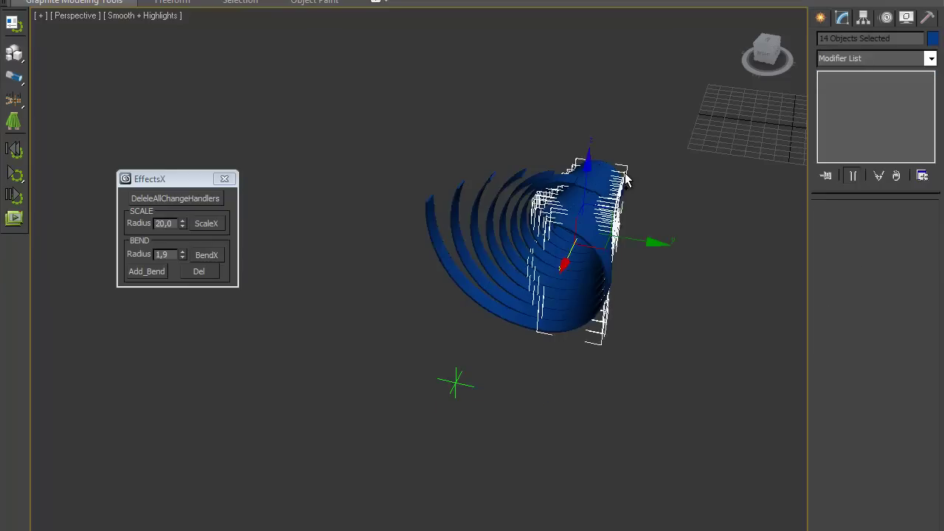
left_click_drag(643, 171, 619, 173)
key("Delete")
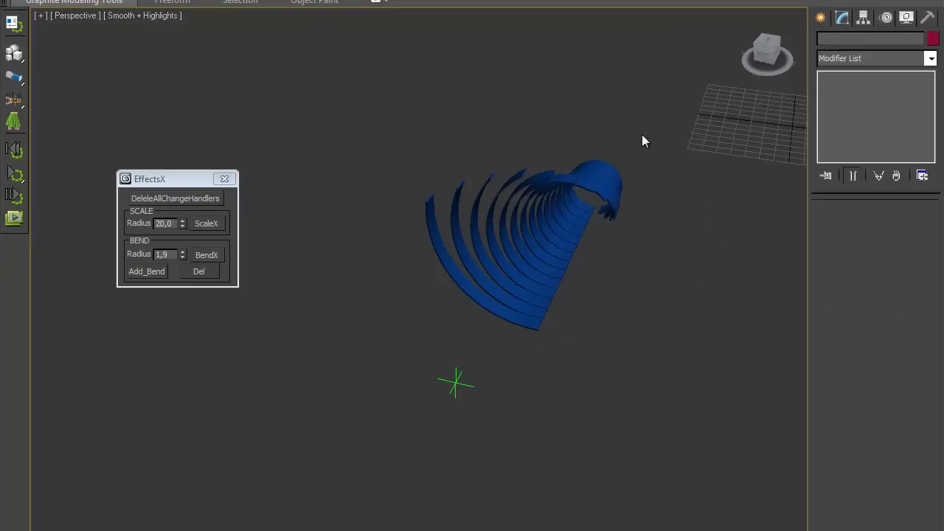
Step: Shift-drag the remaining 14-strip stack to make 7 copies in a row
left_click_drag(410, 323, 411, 324)
mouse_move(600, 227)
left_mouse_down("shift")
mouse_move(440, 242)
mouse_move(476, 256)
left_mouse_up("shift")
left_click_drag(483, 256, 514, 295, "shift")
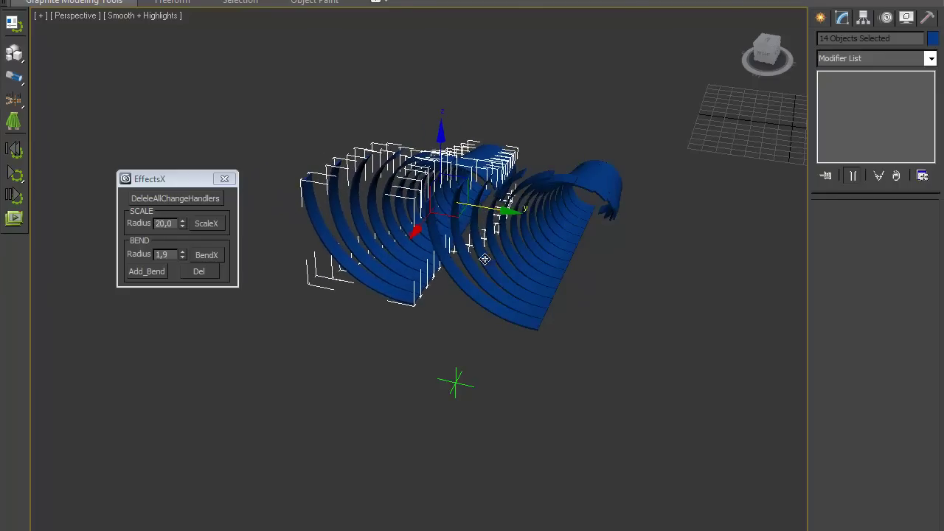
left_click(473, 361)
middle_click_drag(453, 385, 543, 419, "alt")
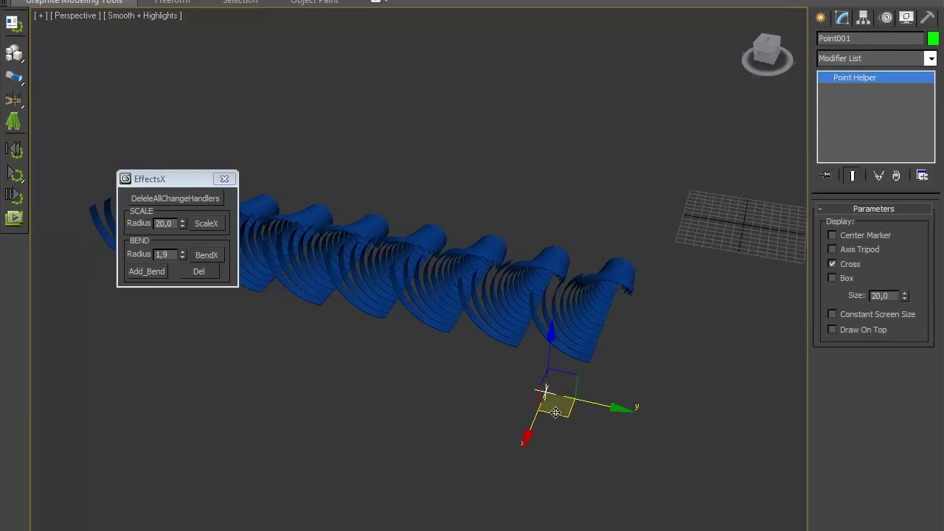
Step: Sweep Point001 along the row so distant stacks close into tubes while nearby ones fan open
left_click_drag(555, 412, 596, 411)
mouse_move(584, 284)
left_mouse_down()
mouse_move(491, 259)
mouse_move(379, 324)
mouse_move(530, 319)
mouse_move(584, 330)
left_mouse_up()
mouse_move(658, 340)
left_mouse_down()
mouse_move(498, 292)
mouse_move(315, 299)
left_mouse_up()
mouse_move(304, 301)
middle_mouse_down("alt")
mouse_move(526, 453)
mouse_move(538, 489)
mouse_move(538, 472)
mouse_move(445, 367)
middle_mouse_up("alt")
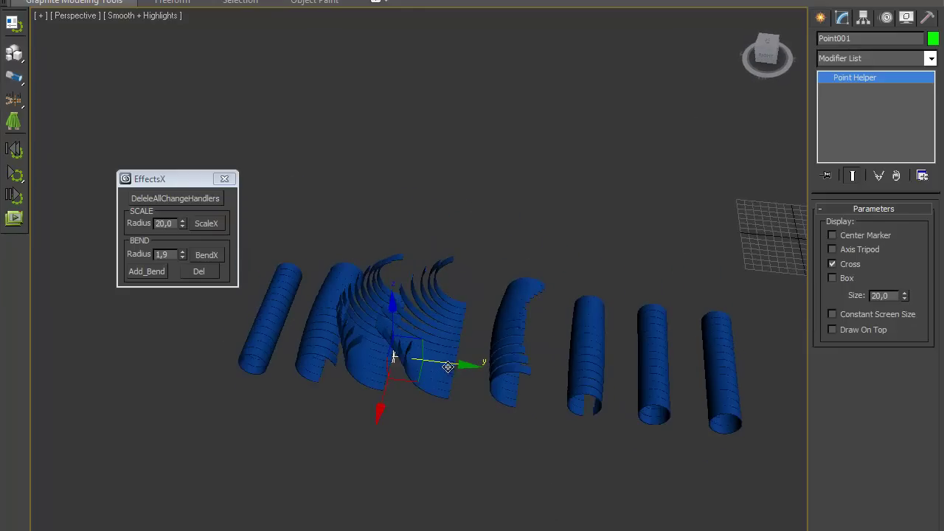
mouse_move(364, 367)
left_mouse_down()
mouse_move(222, 344)
mouse_move(493, 358)
mouse_move(769, 397)
mouse_move(832, 416)
mouse_move(607, 390)
mouse_move(143, 299)
left_mouse_up()
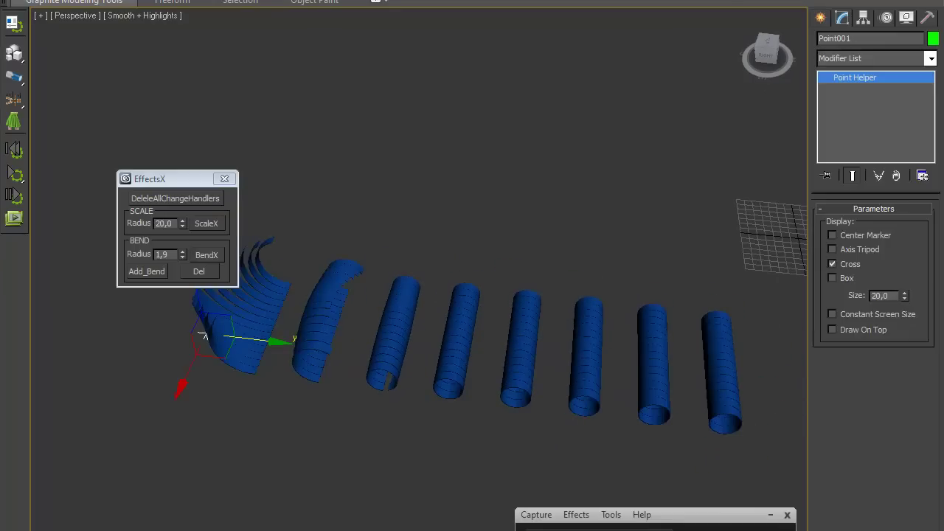
Step: Bring the EffectsX.ms editor forward and scroll through its rollout and change-handler code
left_click(110, 529)
left_click_drag(286, 61, 515, 24)
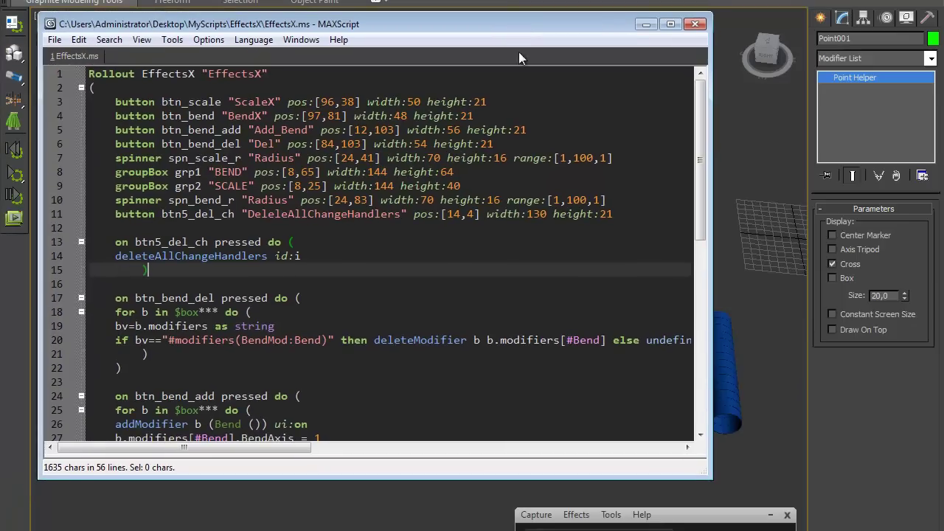
left_click(558, 229)
scroll(561, 232, "down", 2)
scroll(564, 236, "down", 1)
scroll(564, 236, "down", 1)
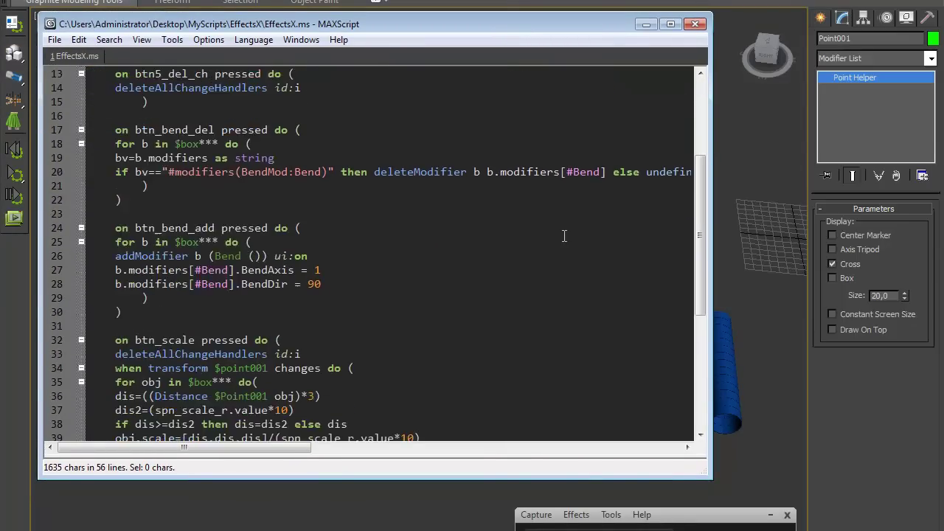
scroll(564, 236, "down", 1)
scroll(559, 236, "down", 5)
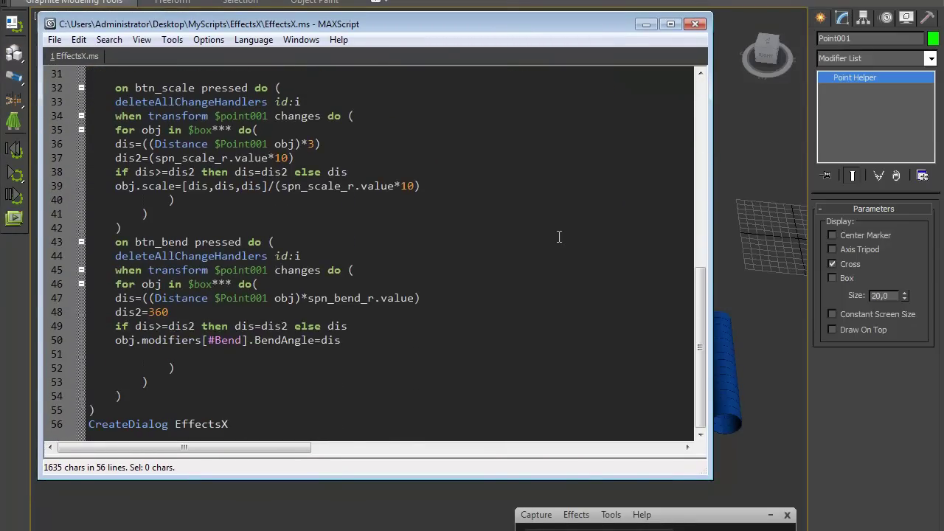
left_click_drag(700, 356, 704, 163)
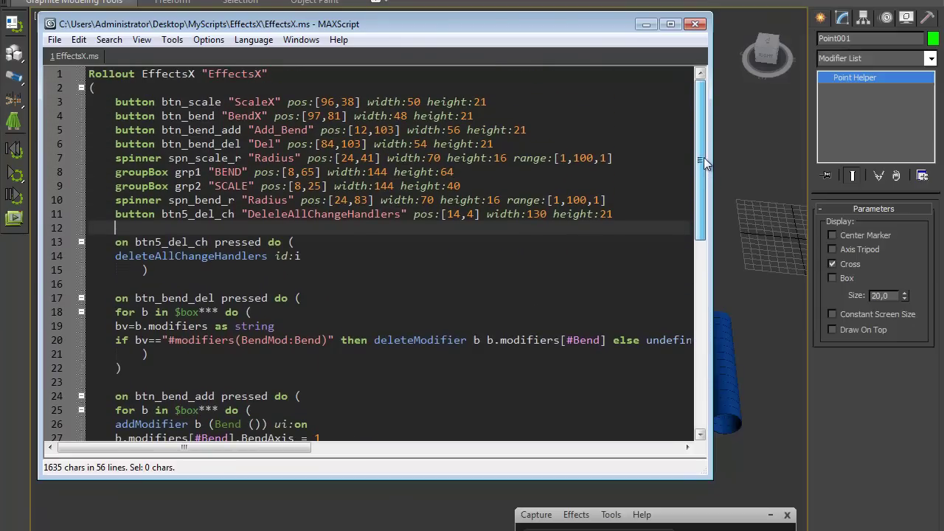